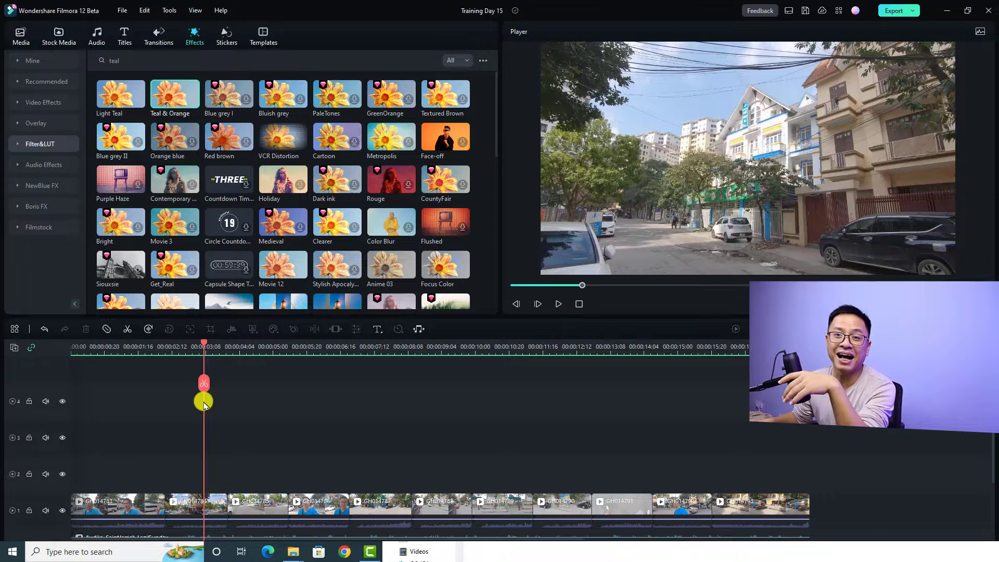
Place the playhead within the first clip, GH014783, on track 1 and select that clip
scroll(212, 425, "down", 1)
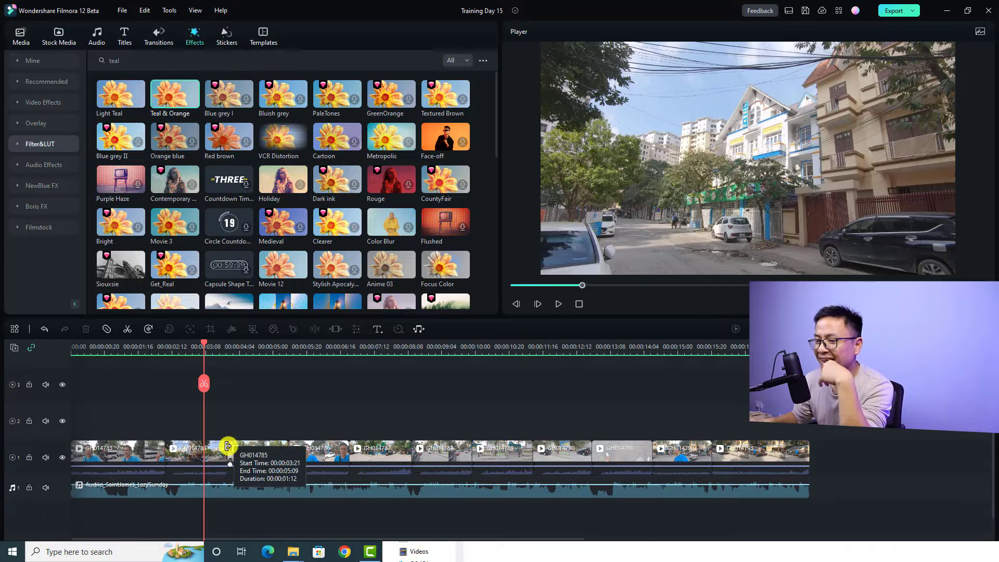
left_click(110, 352)
left_click(111, 450)
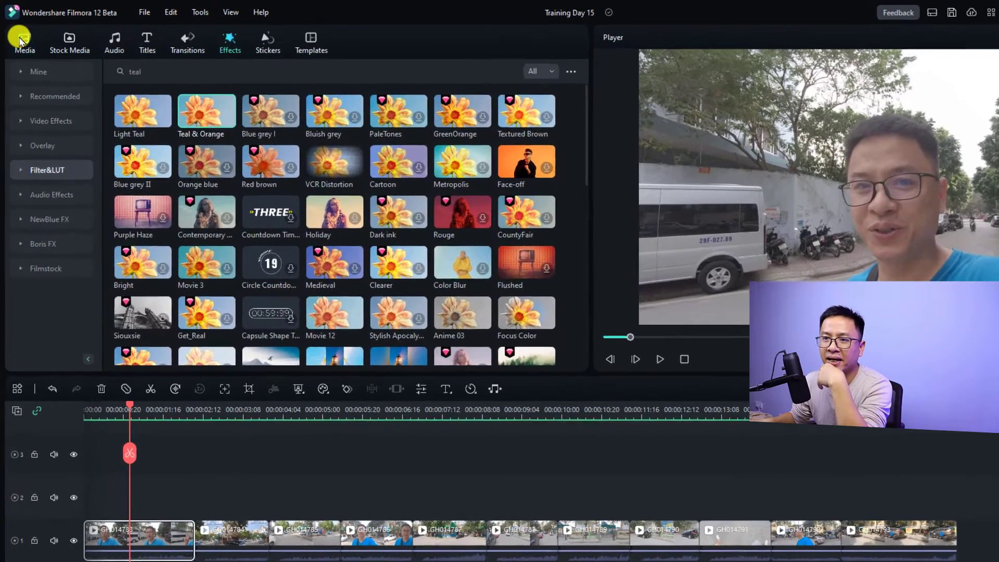
Add the preset adjustment layer to track 2 at the start of the timeline, above the first clips
left_click(25, 42)
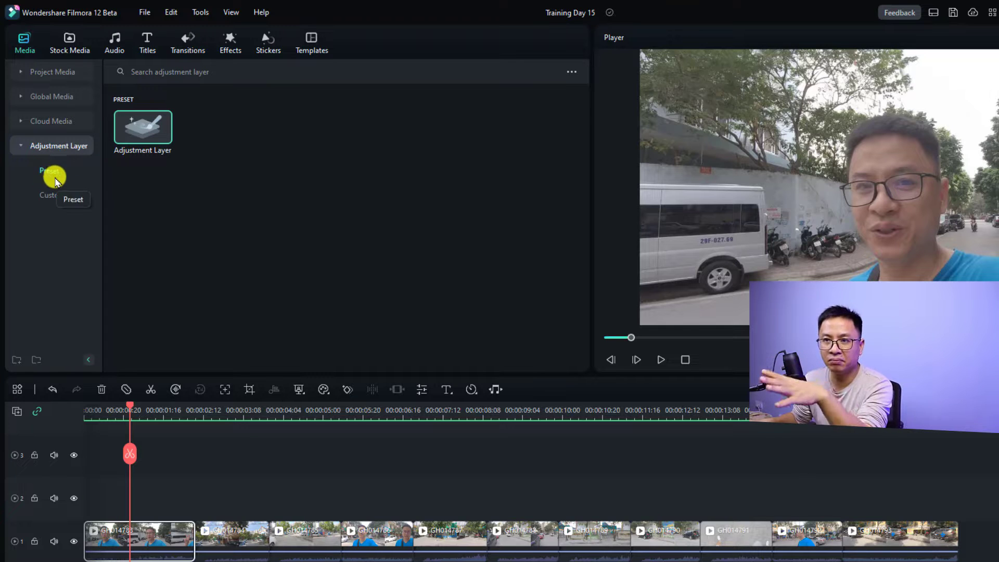
left_click(42, 196)
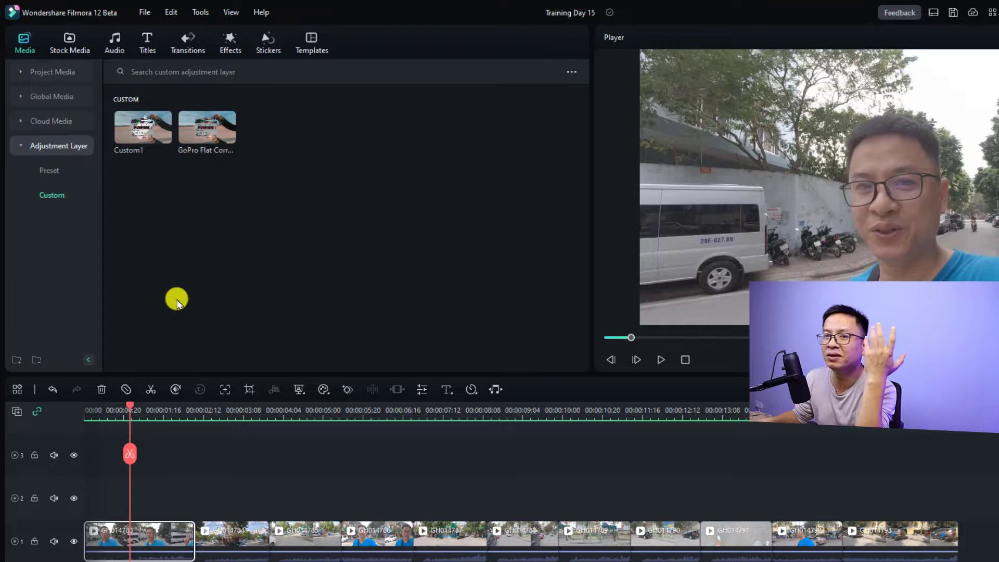
left_click(50, 171)
mouse_move(141, 142)
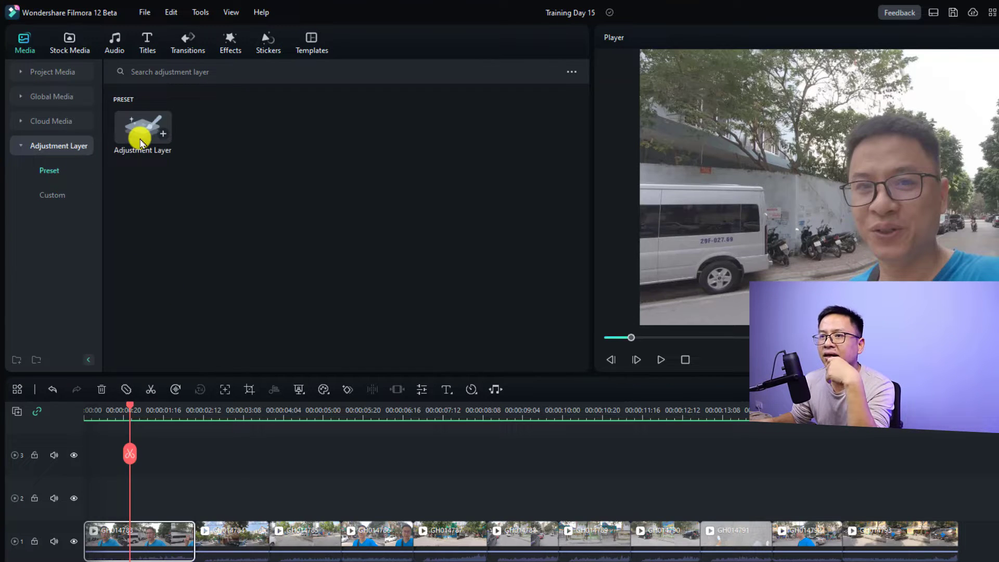
left_click_drag(141, 142, 75, 497)
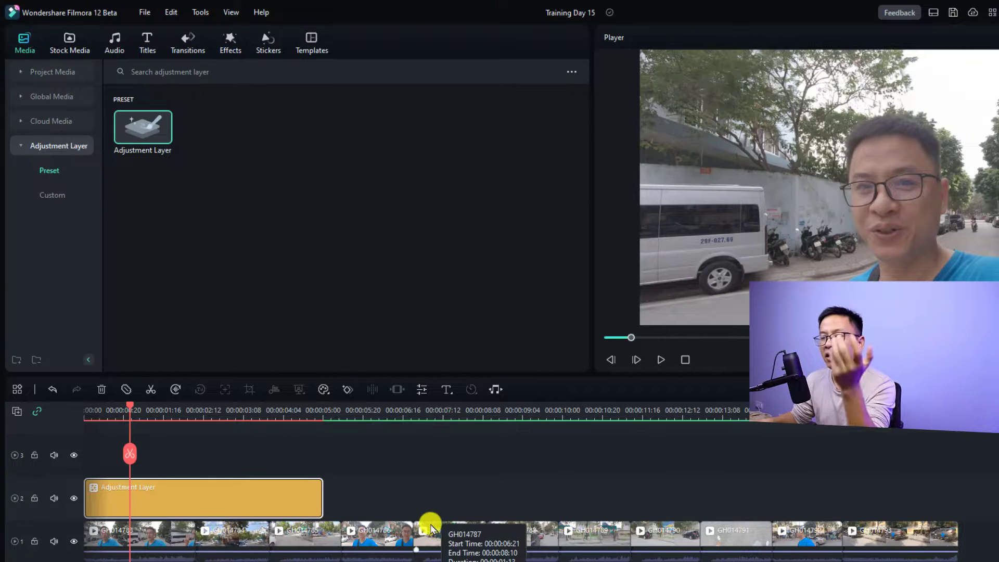
Review the commands available for the first clip on track 1, including those for copying and pasting effects
left_click(151, 535)
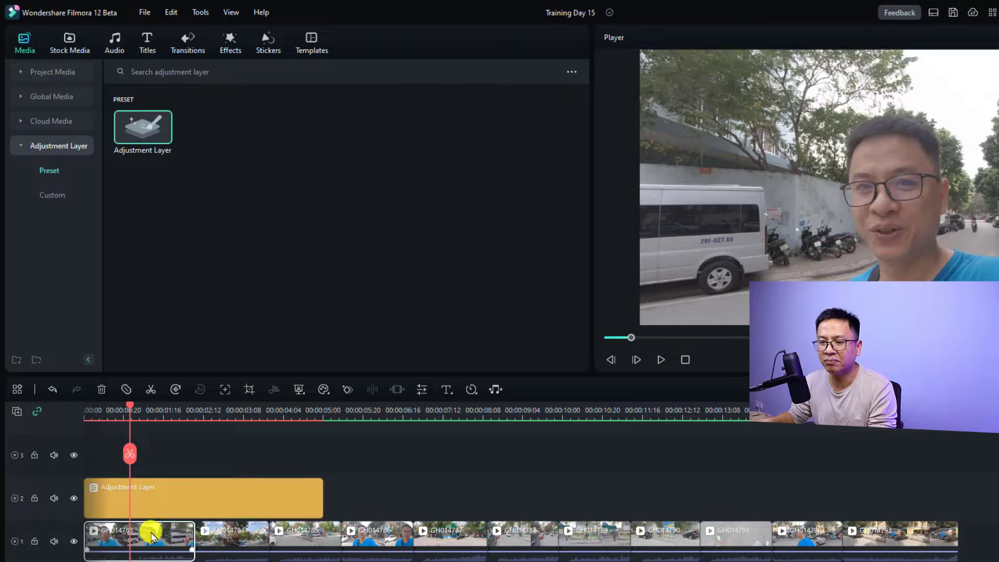
right_click(151, 535)
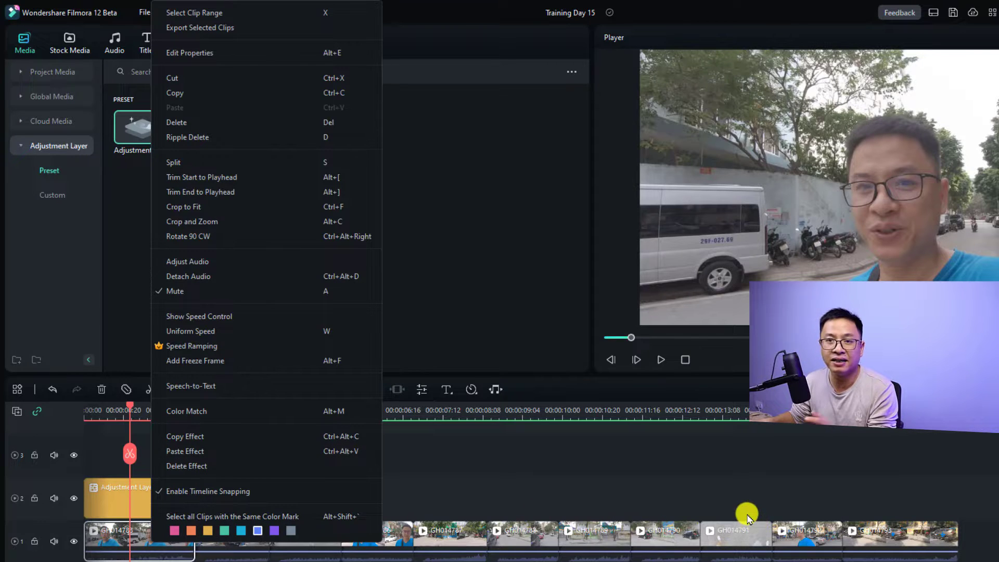
left_click(434, 482)
Open the adjustment layer's properties and examine its Basic, HSL and Curves color controls
left_click(117, 499)
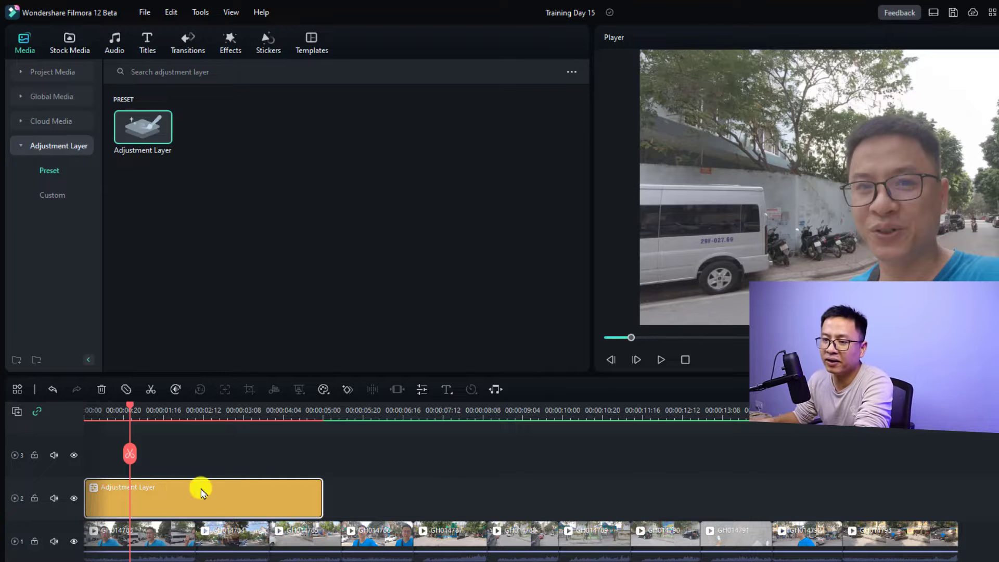
double_click(163, 501)
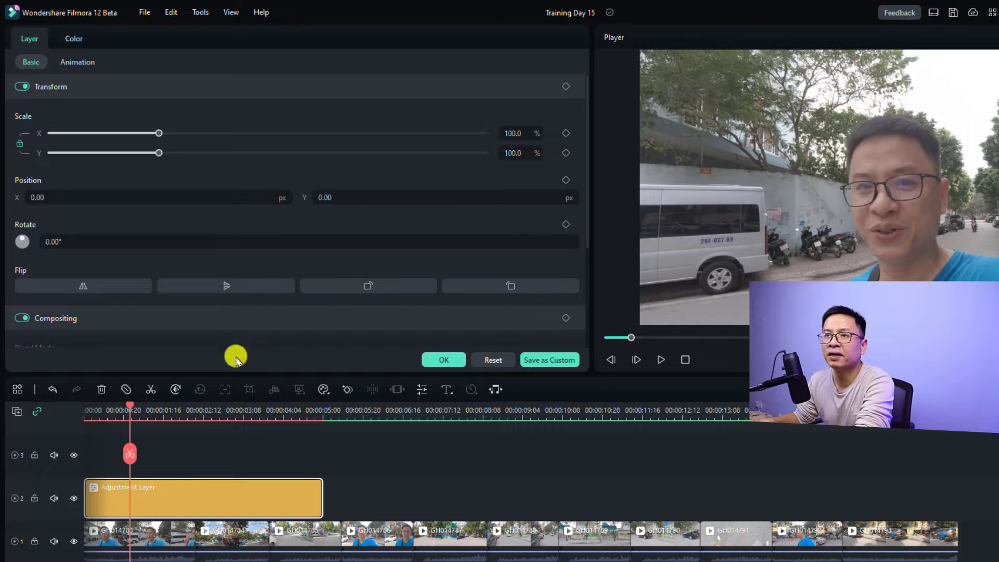
left_click(74, 40)
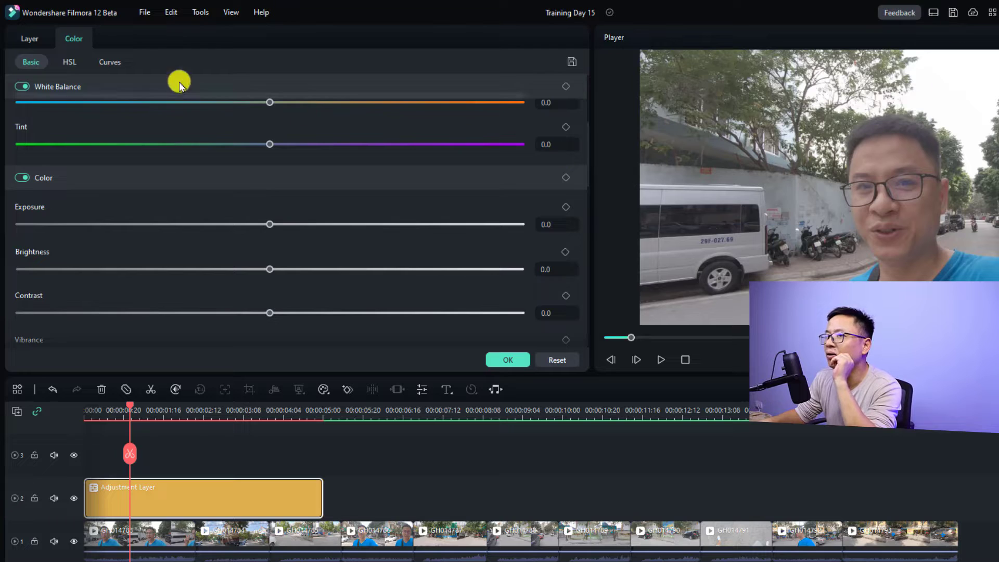
left_click(69, 64)
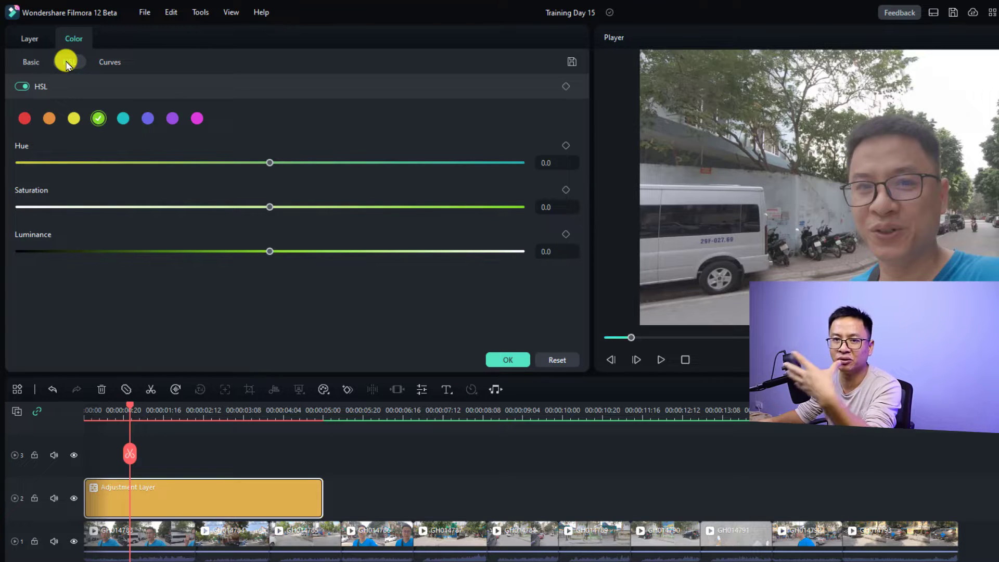
left_click(107, 62)
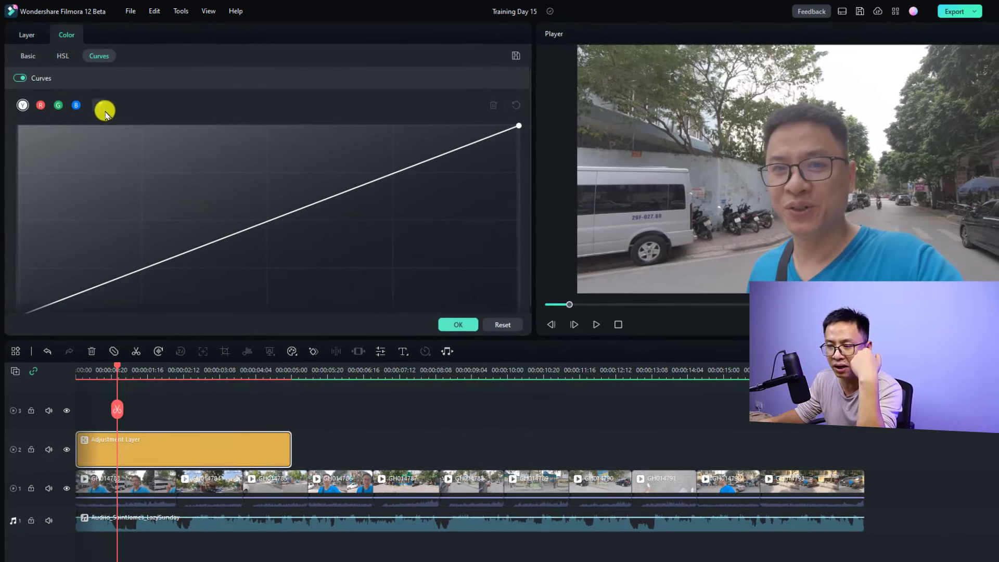
Try raising the Y curve at a tone sampled from the man's face in the preview, and reset the curve
left_click(97, 104)
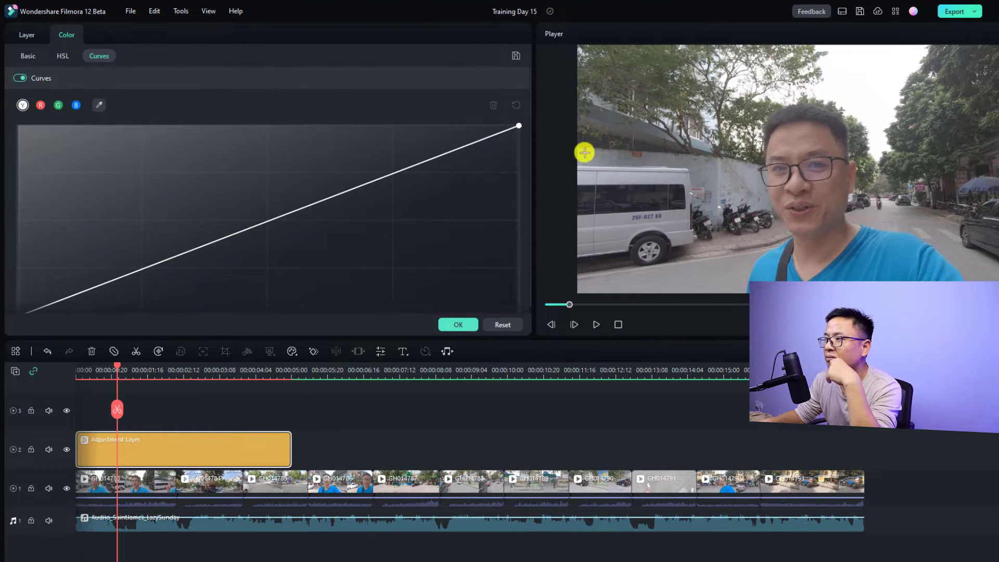
left_click(788, 145)
left_click_drag(304, 207, 298, 200)
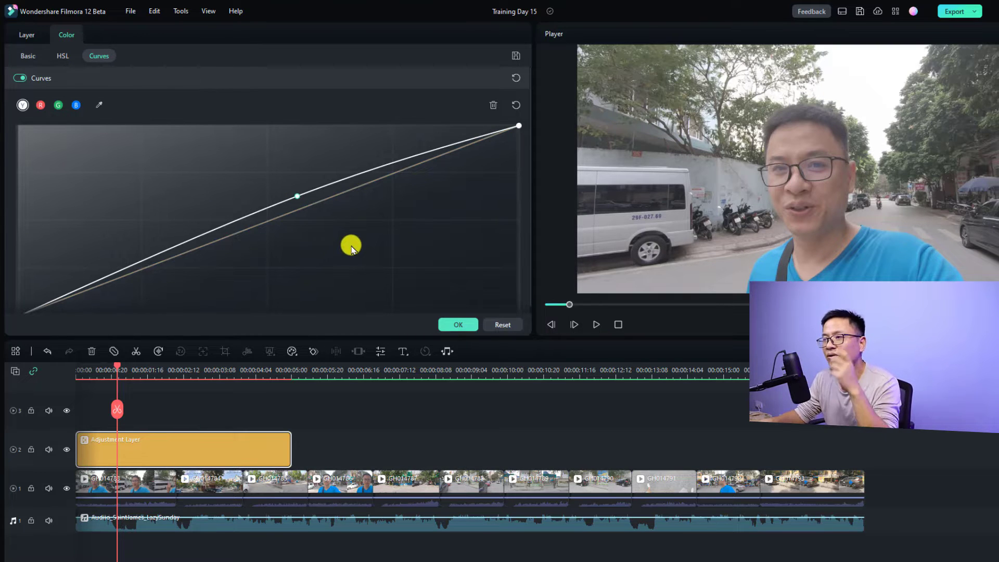
left_click(514, 106)
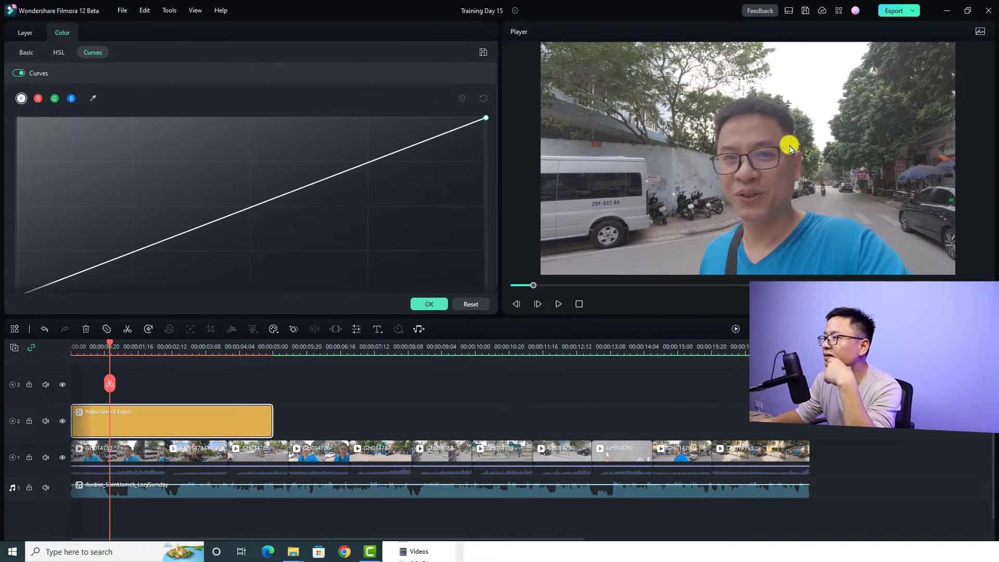
Show and hide the preview's color histogram, and review the adjustment layer's Basic and HSL color controls
left_click(973, 29)
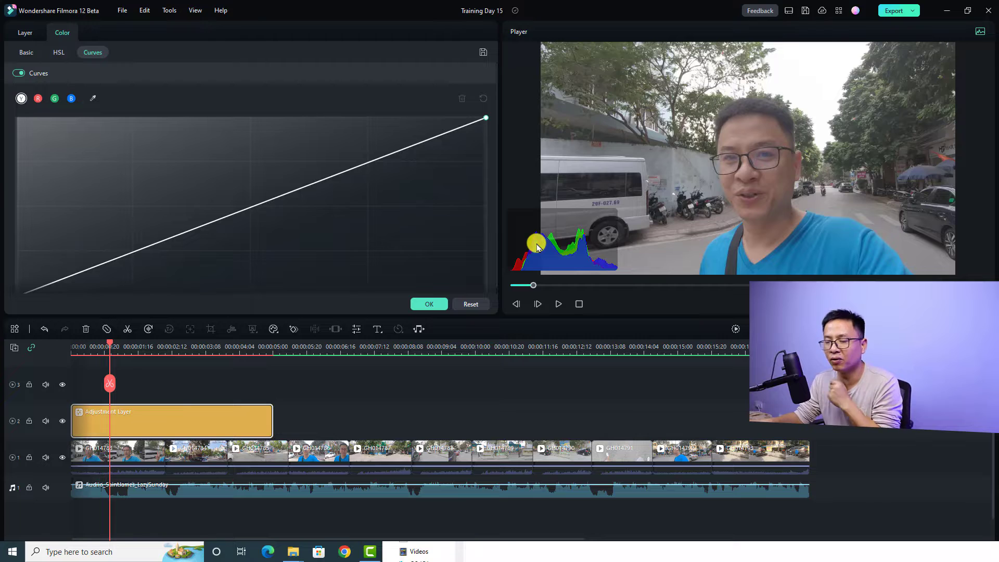
left_click(976, 36)
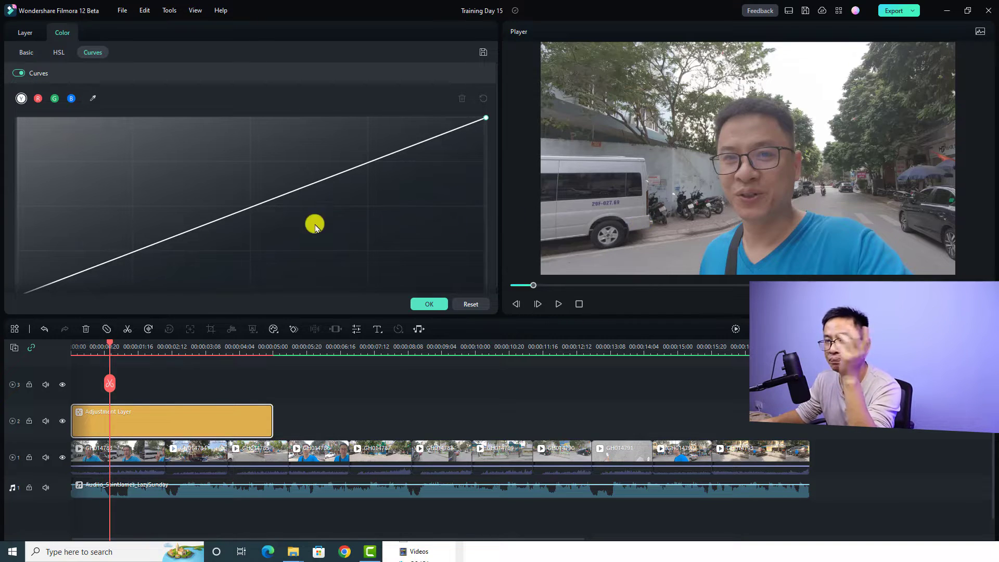
left_click(21, 52)
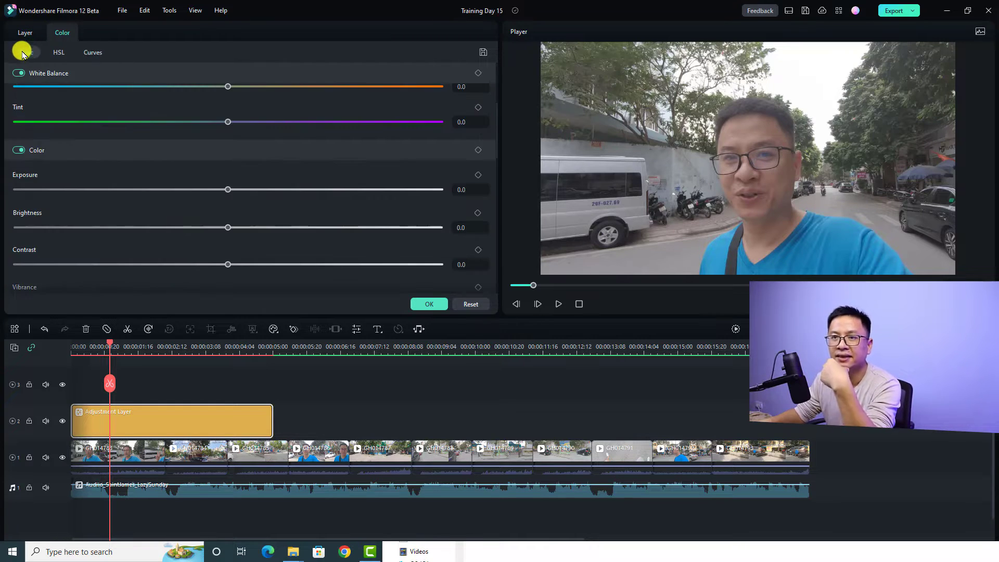
scroll(398, 209, "down", 3)
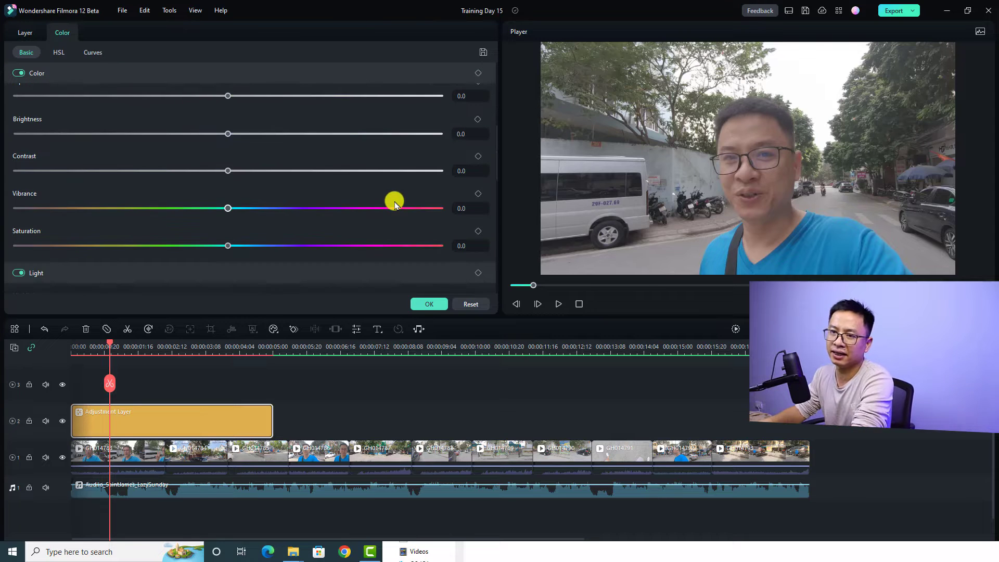
scroll(395, 202, "up", 3)
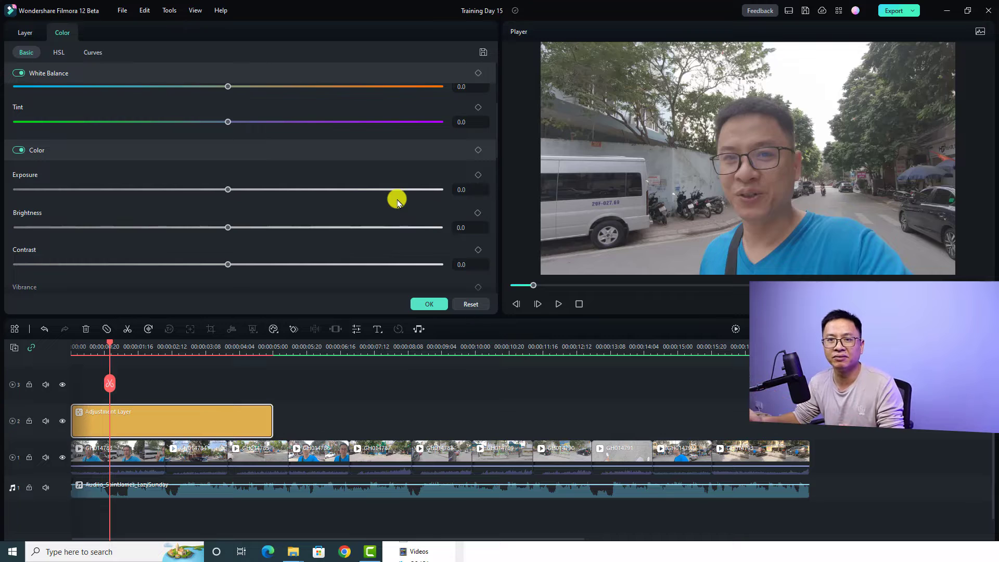
left_click(58, 53)
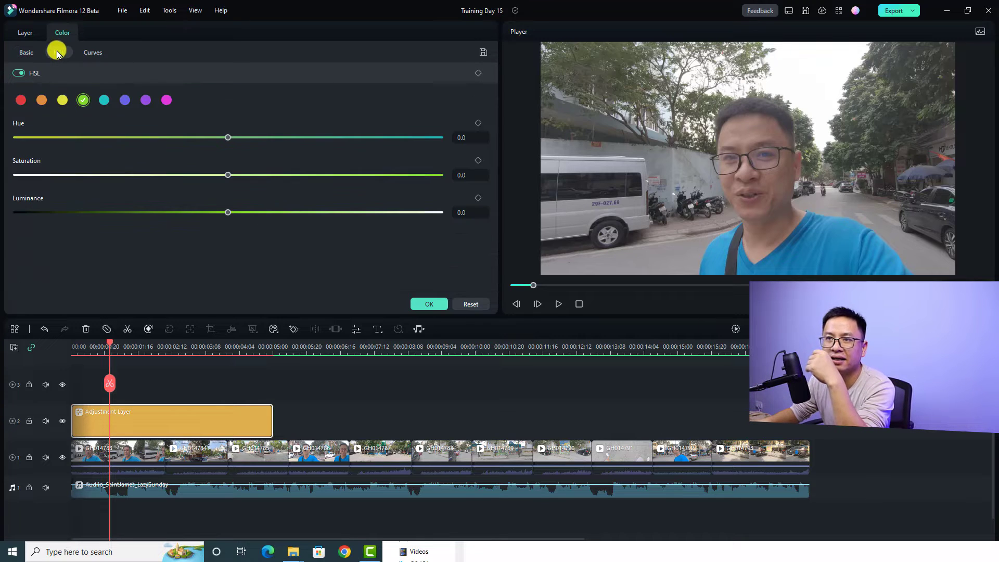
Set the adjustment layer's contrast to 70.8, saturation to 8.5 and exposure to 4.3
left_click(26, 52)
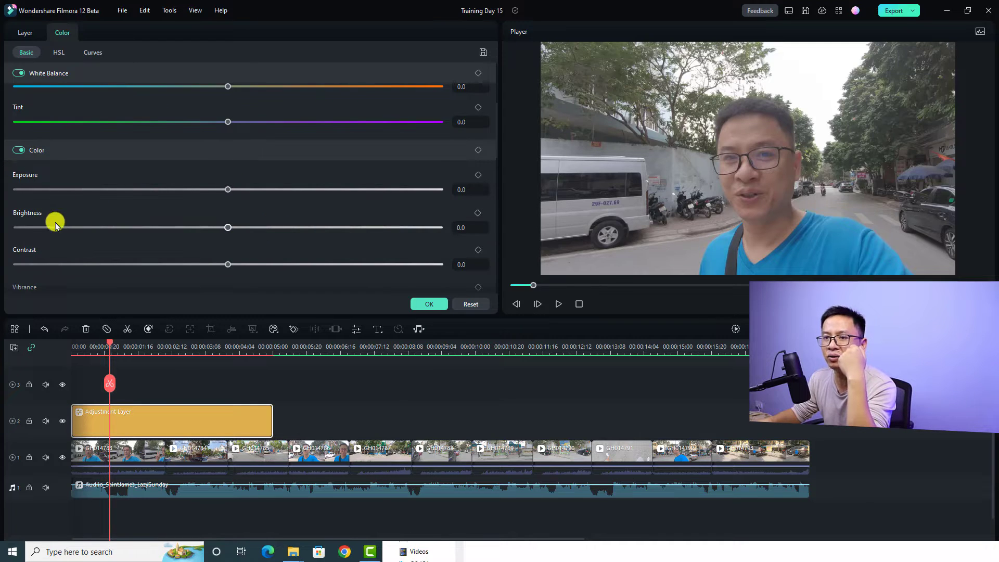
scroll(49, 229, "down", 1)
left_click_drag(226, 230, 380, 247)
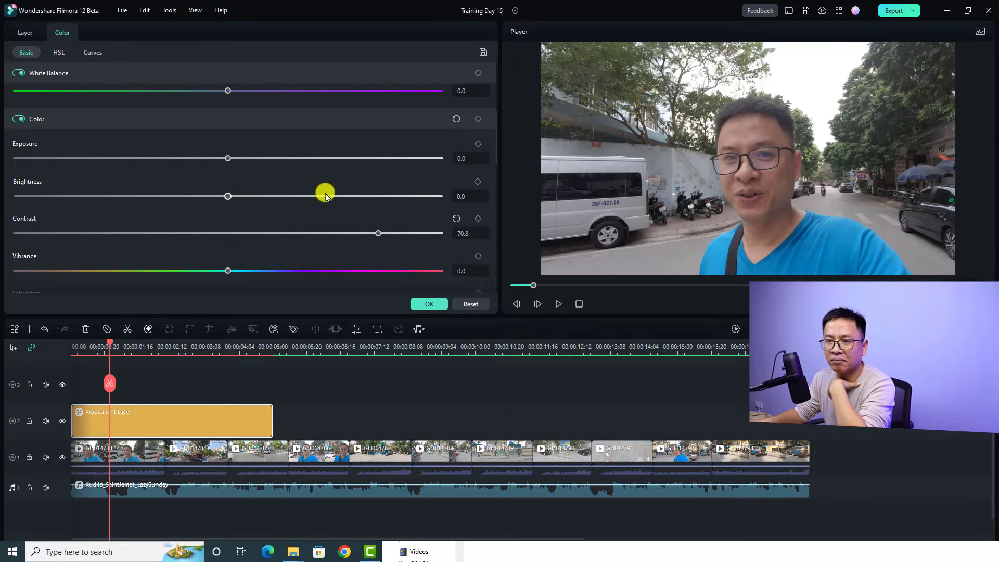
scroll(248, 224, "down", 3)
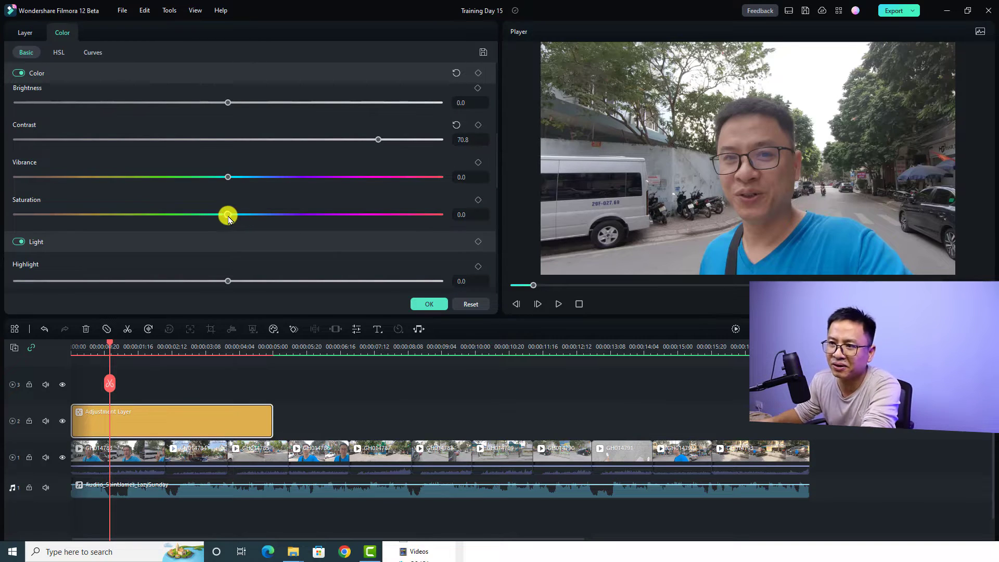
mouse_move(227, 218)
left_mouse_down()
mouse_move(332, 250)
mouse_move(245, 221)
left_mouse_up()
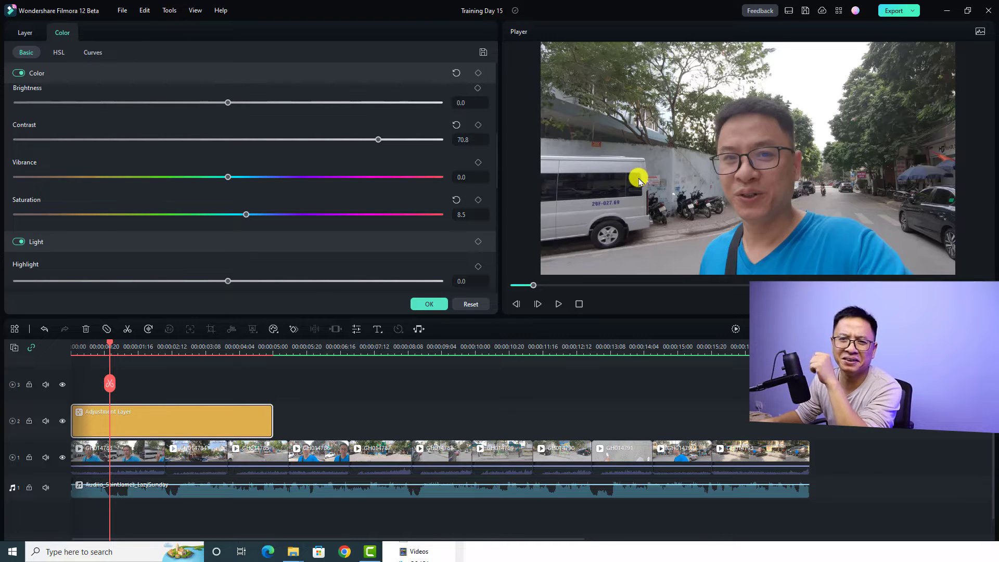
scroll(260, 183, "up", 1)
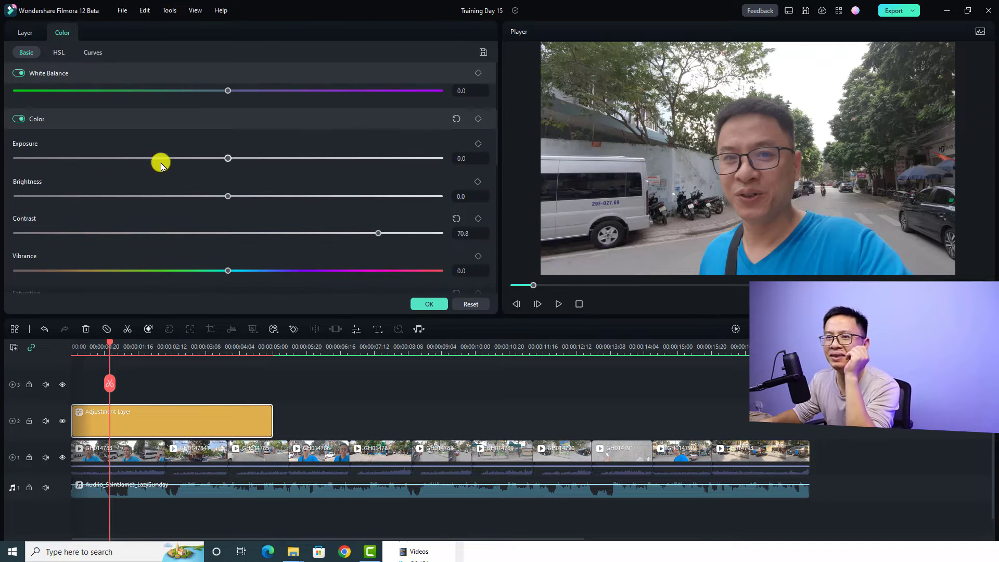
left_click_drag(229, 161, 236, 164)
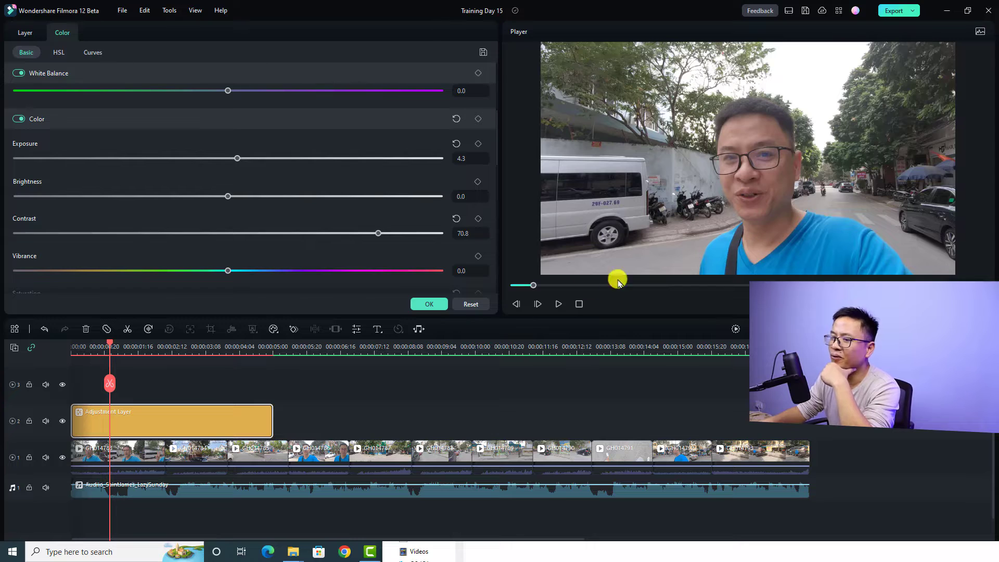
Compare the footage with and without the color correction by hiding and showing track 2
left_click(63, 425)
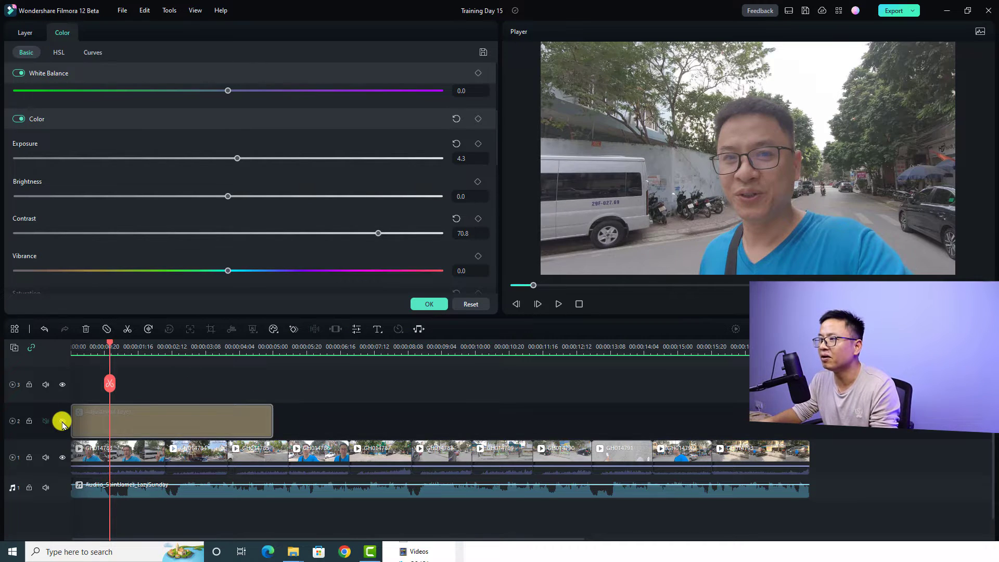
left_click(62, 424)
left_click(62, 425)
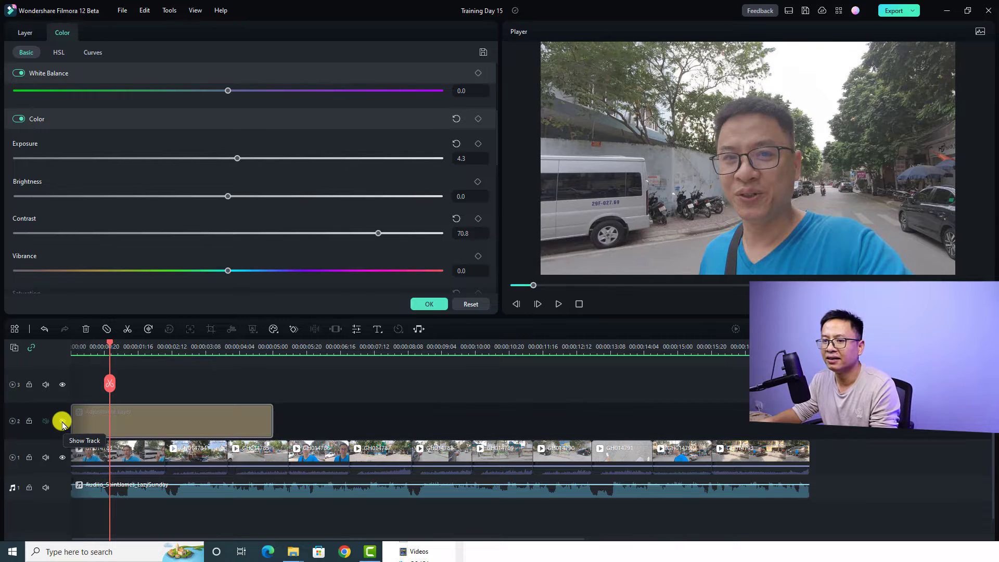
left_click(62, 425)
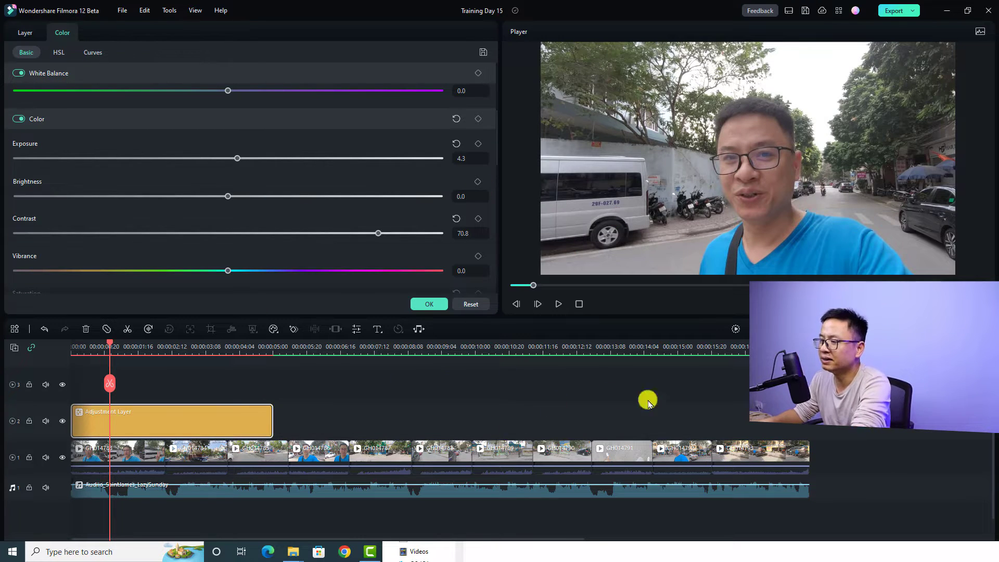
Extend the adjustment layer to the end of the last clip at 00:00:18:06, check the grade on other clips, and accept the color settings
left_click(271, 426)
left_click_drag(271, 425, 806, 425)
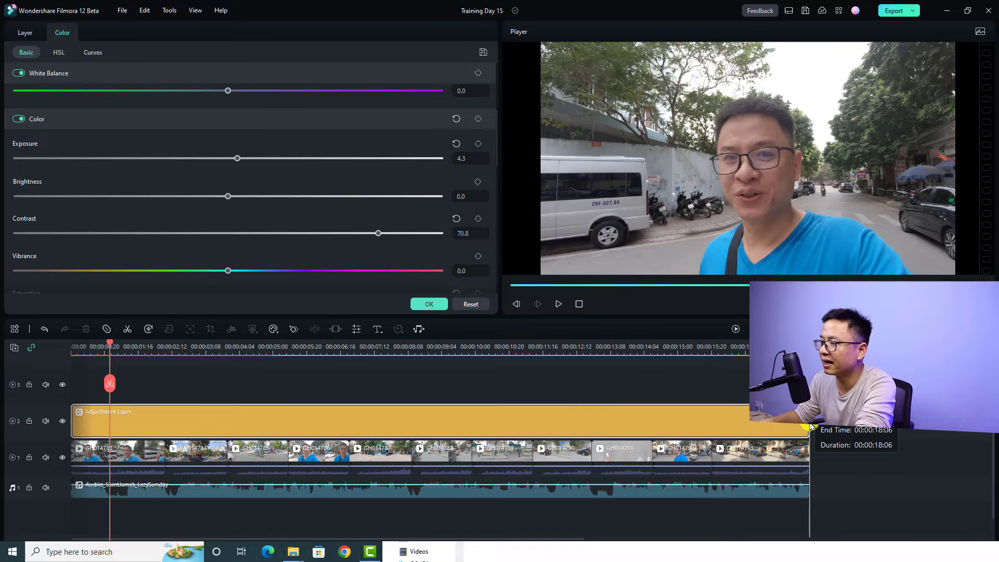
left_click(525, 353)
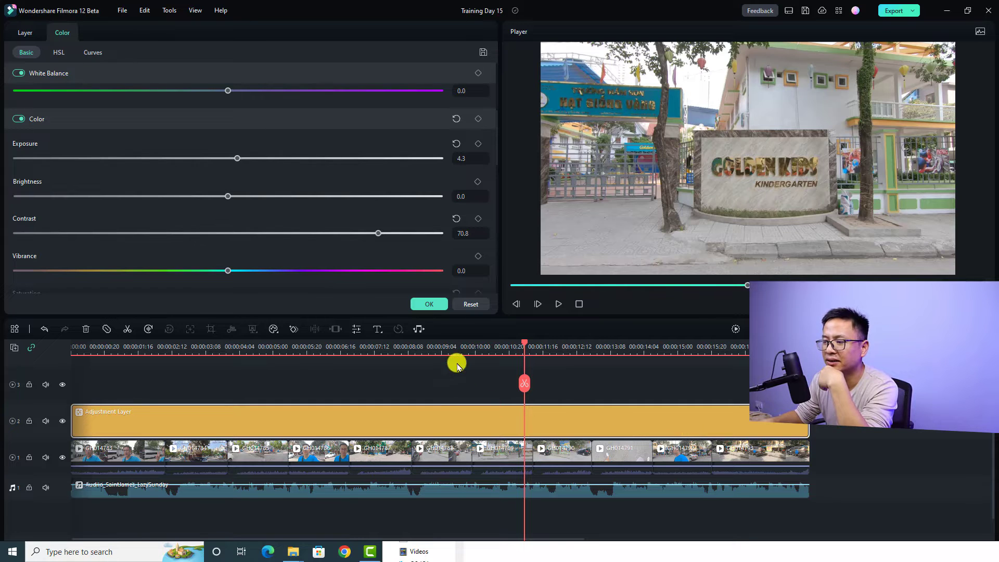
left_click(452, 346)
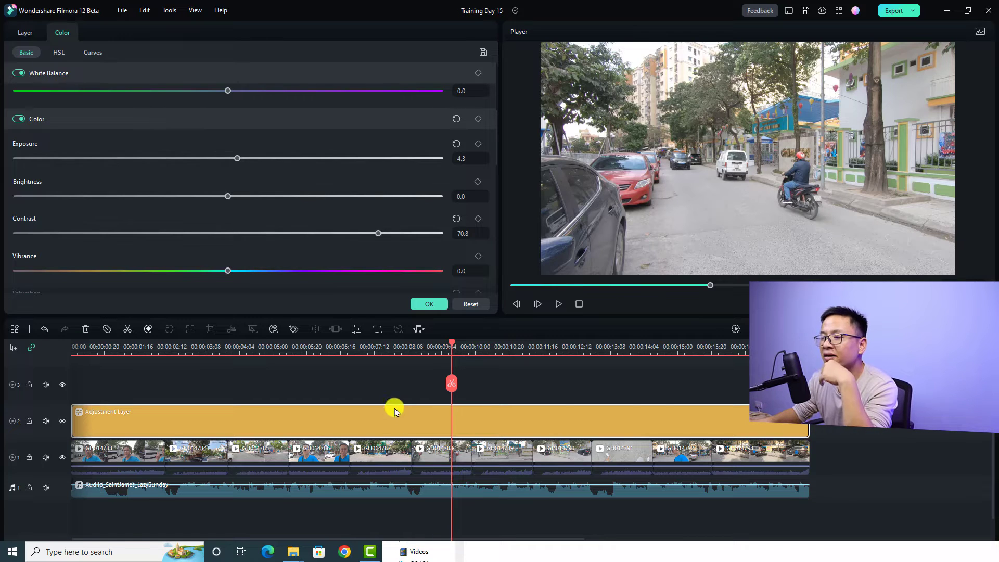
left_click(428, 306)
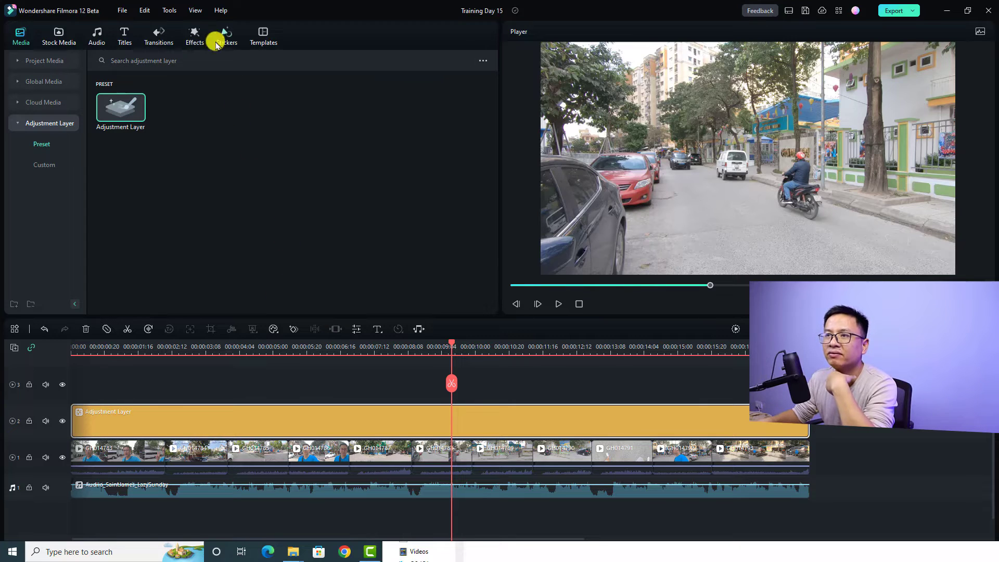
Show only the free LUT filters in the effects library and look through the available looks
left_click(194, 34)
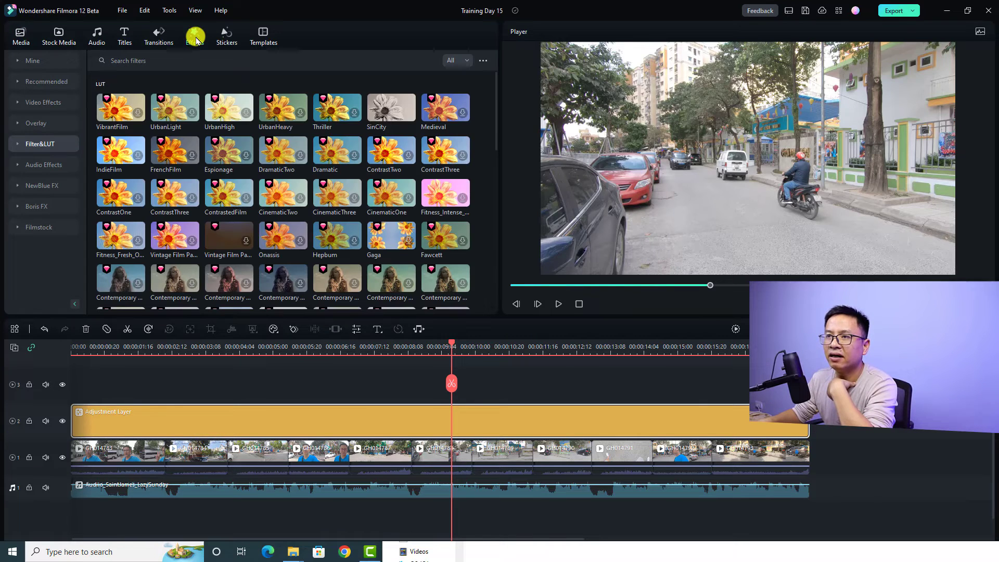
left_click(16, 146)
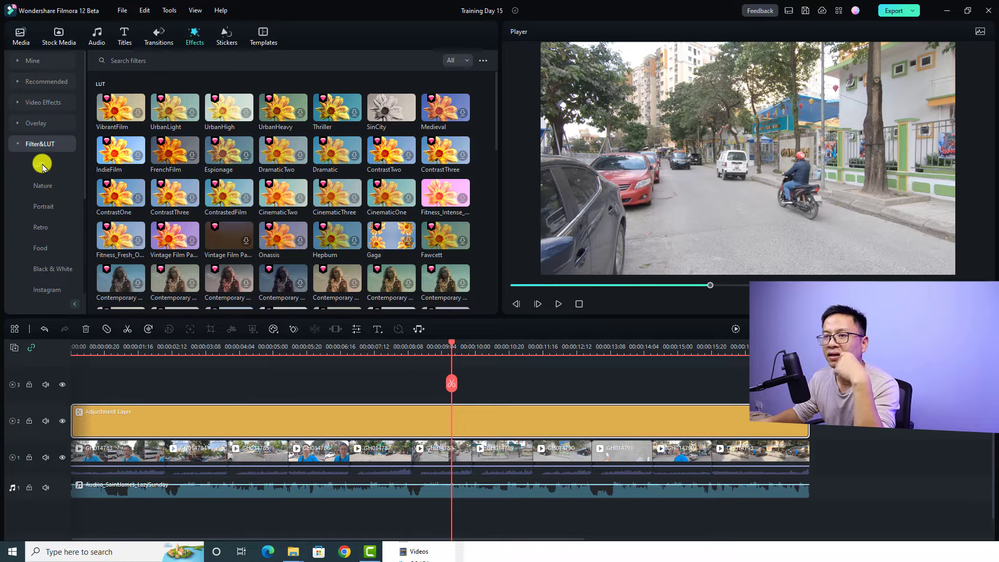
left_click(462, 60)
left_click(467, 88)
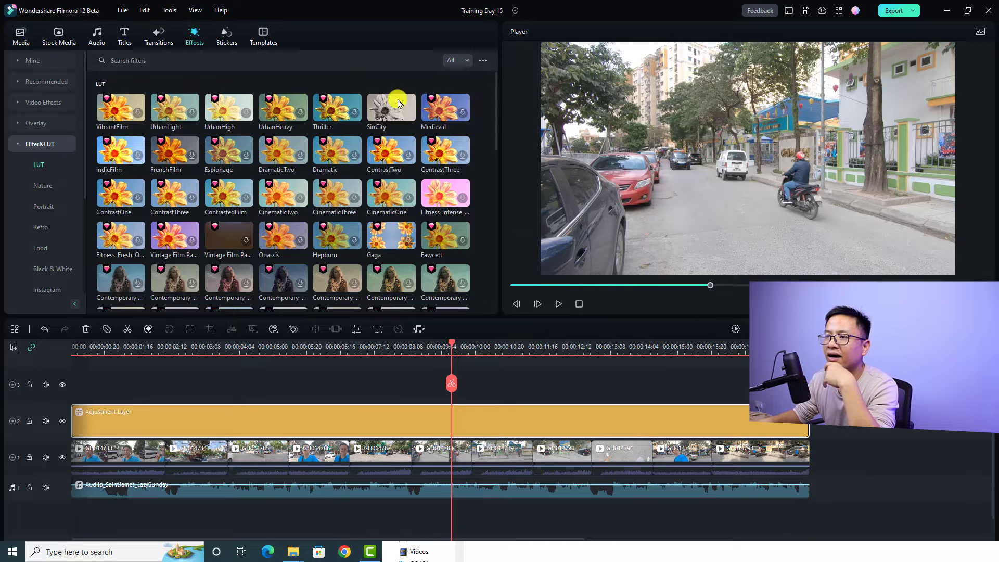
scroll(357, 163, "down", 1)
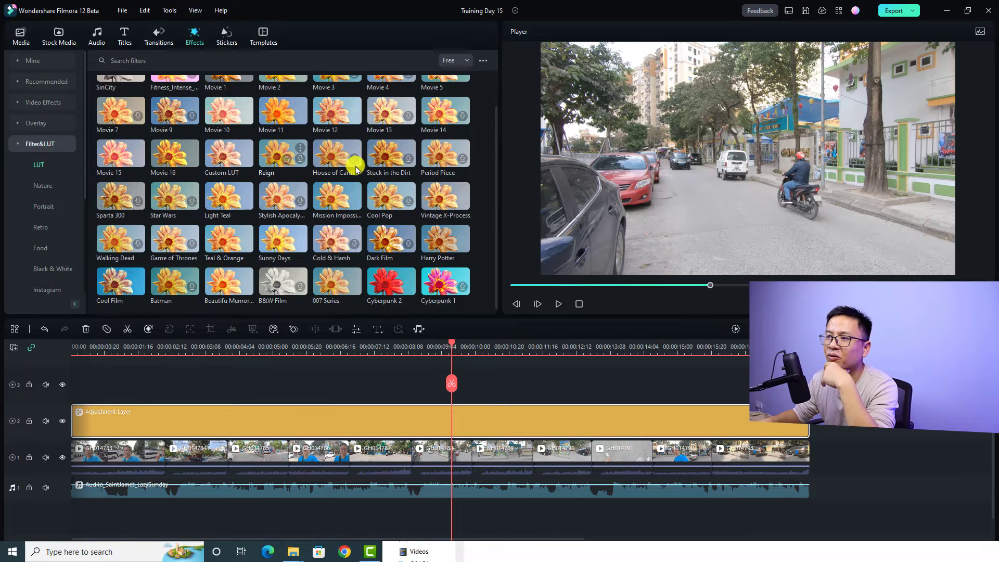
left_click(385, 277)
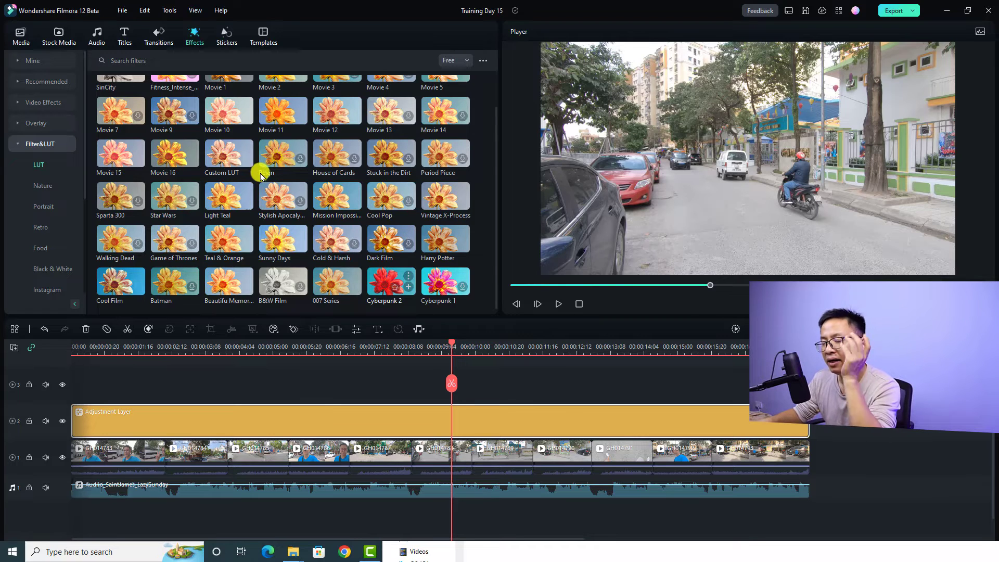
scroll(262, 178, "up", 1)
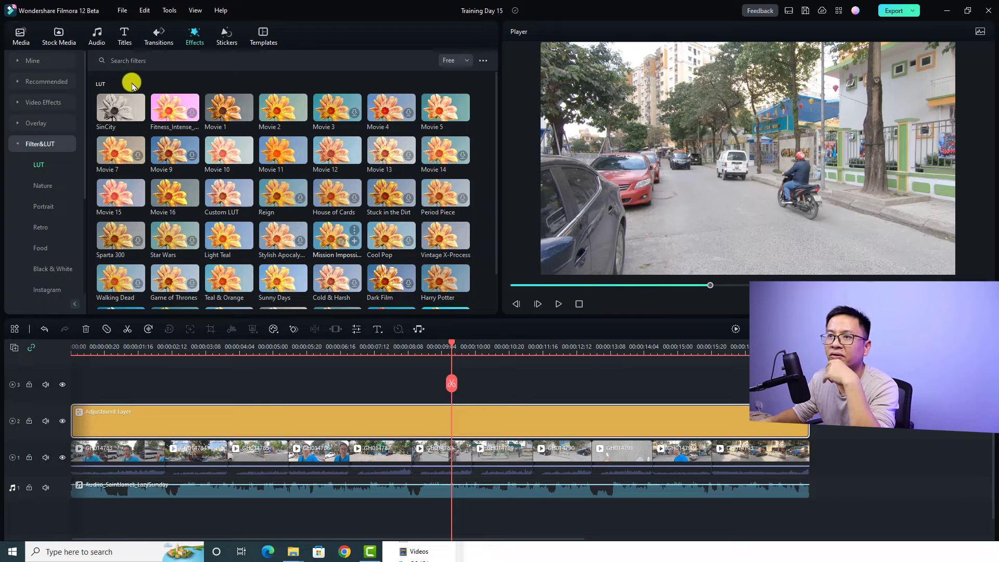
Search the filters for "teal" and apply the Teal & Orange LUT to the adjustment layer
left_click(140, 59)
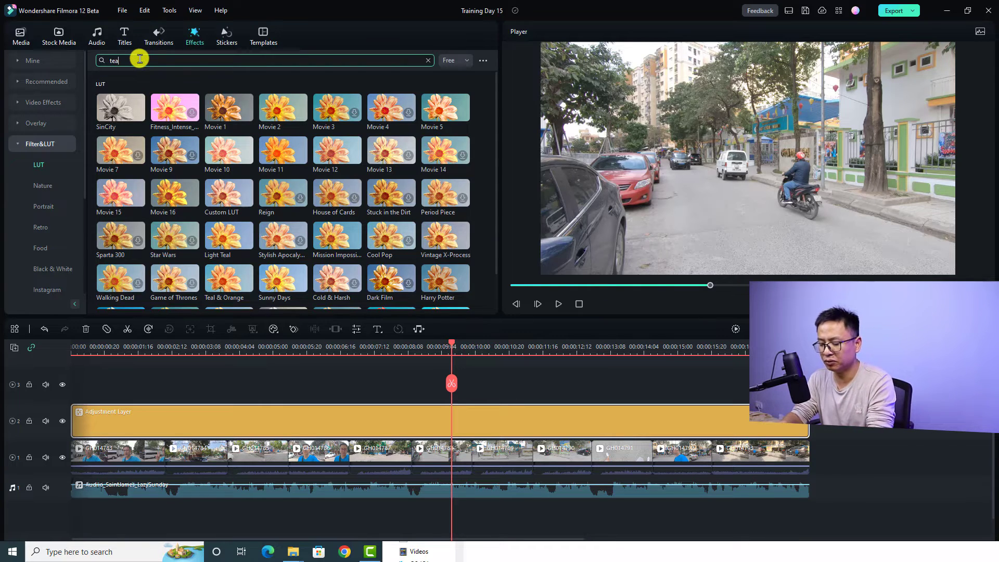
key("Return")
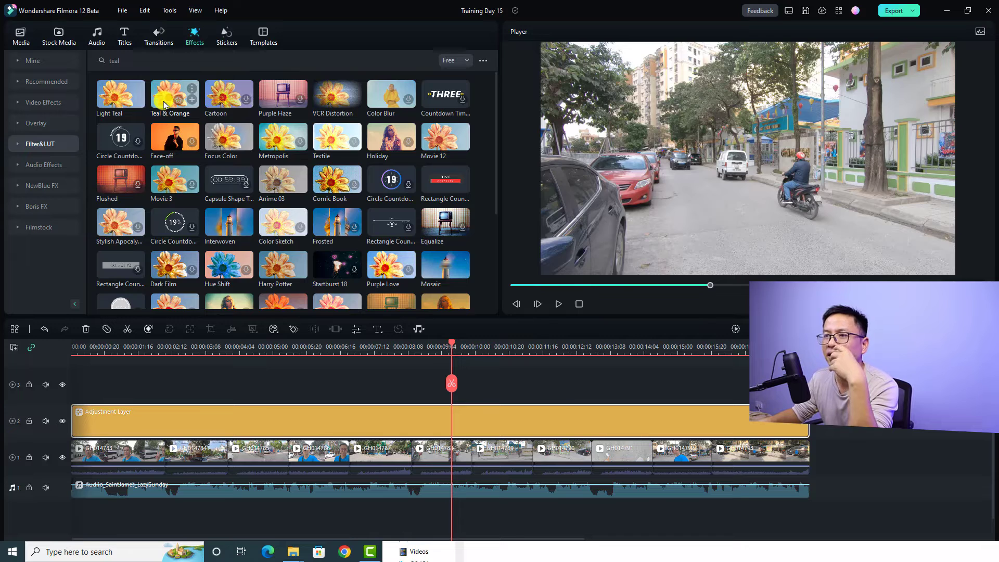
left_click_drag(163, 104, 218, 419)
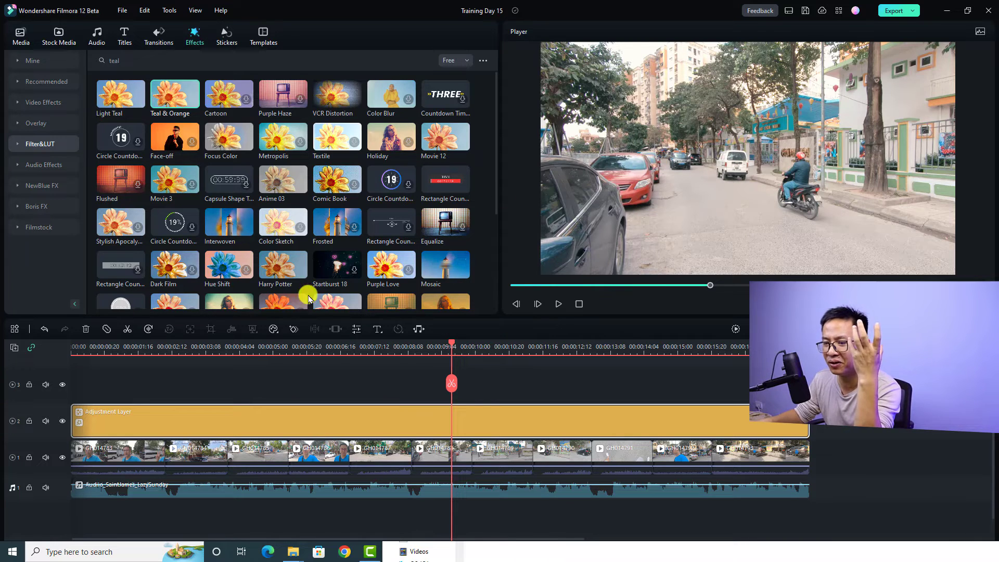
Set the Teal & Orange effect's opacity to 69 on the adjustment layer, compare the footage with and without it, and accept
double_click(250, 421)
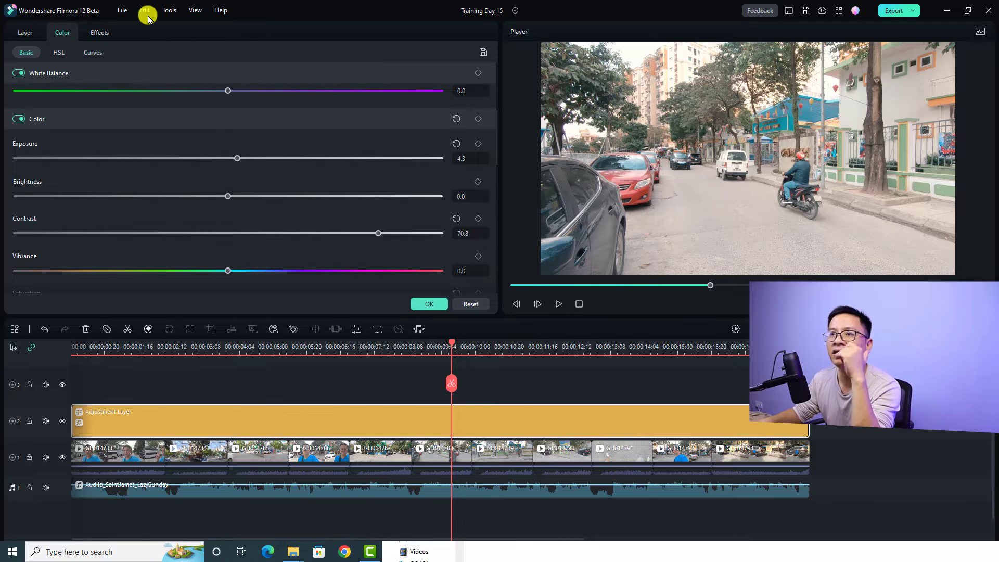
left_click(100, 33)
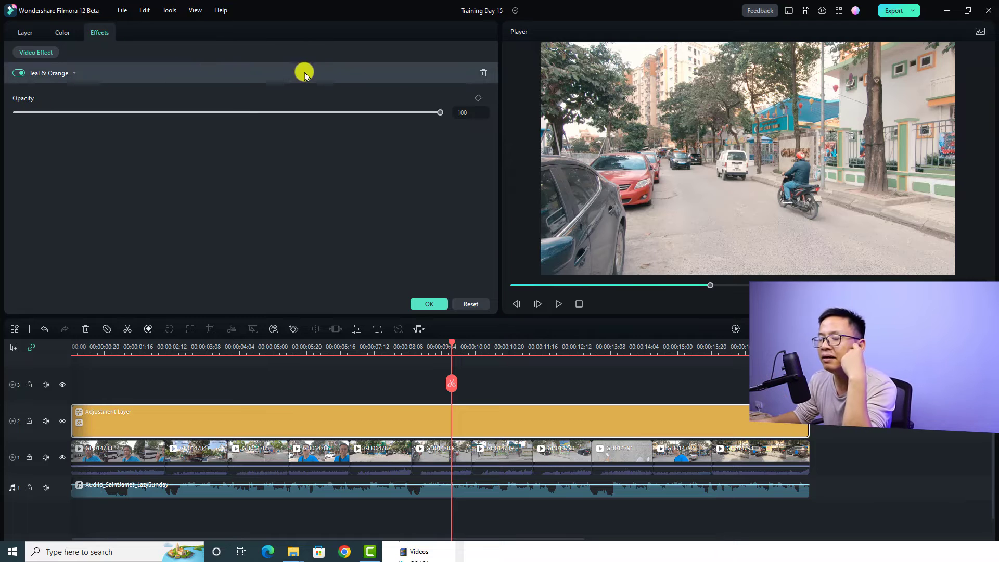
left_click_drag(440, 112, 305, 118)
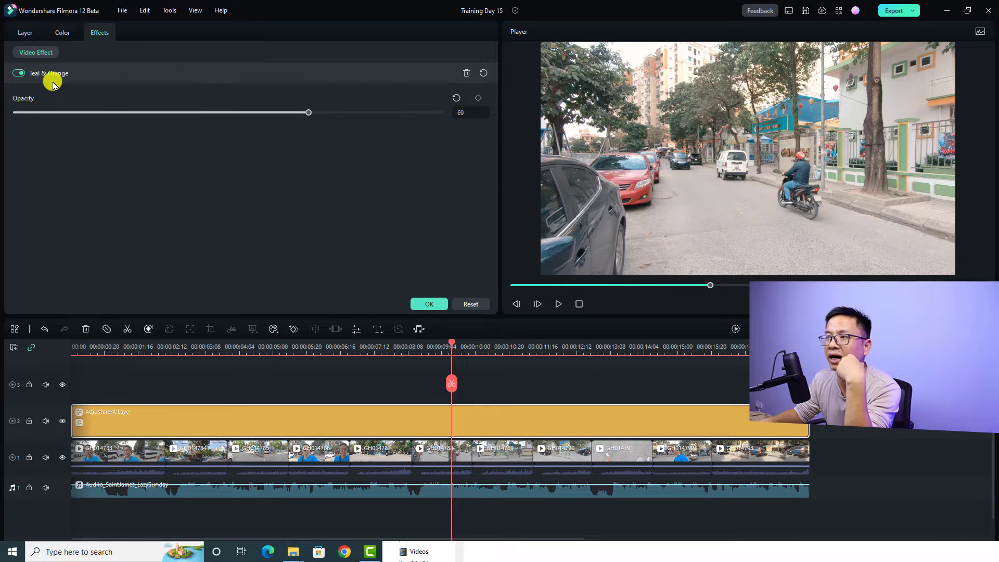
left_click(14, 76)
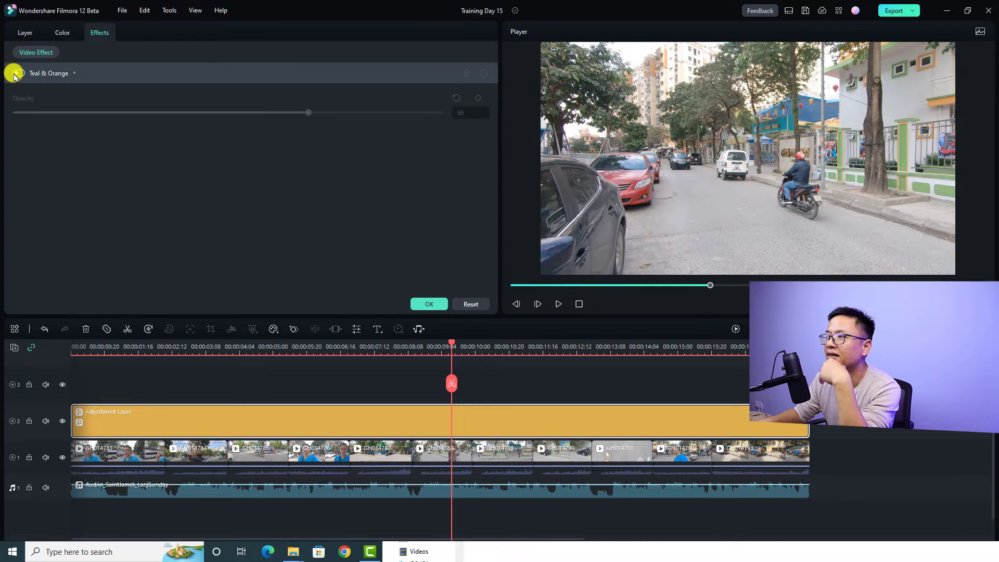
left_click(15, 74)
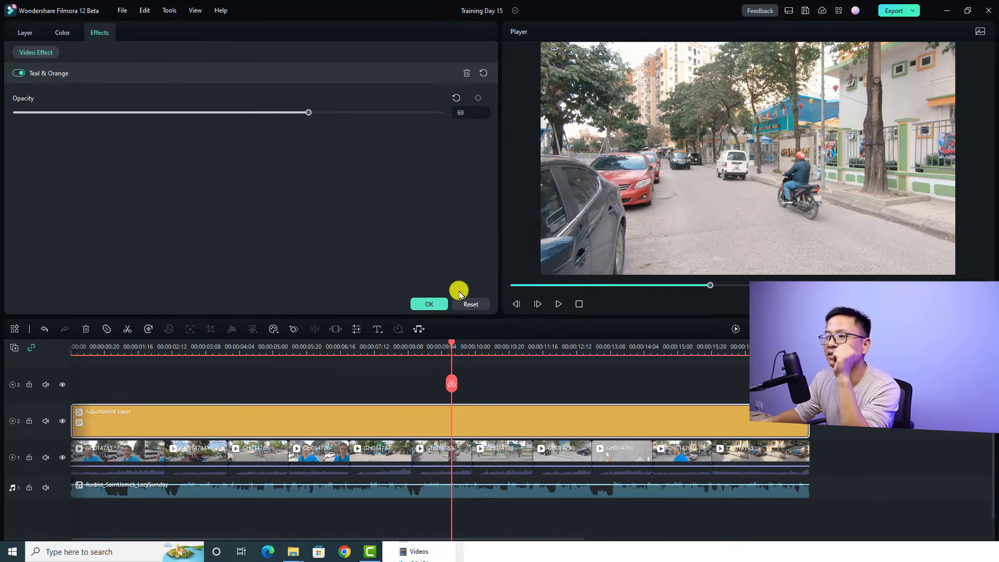
left_click(433, 304)
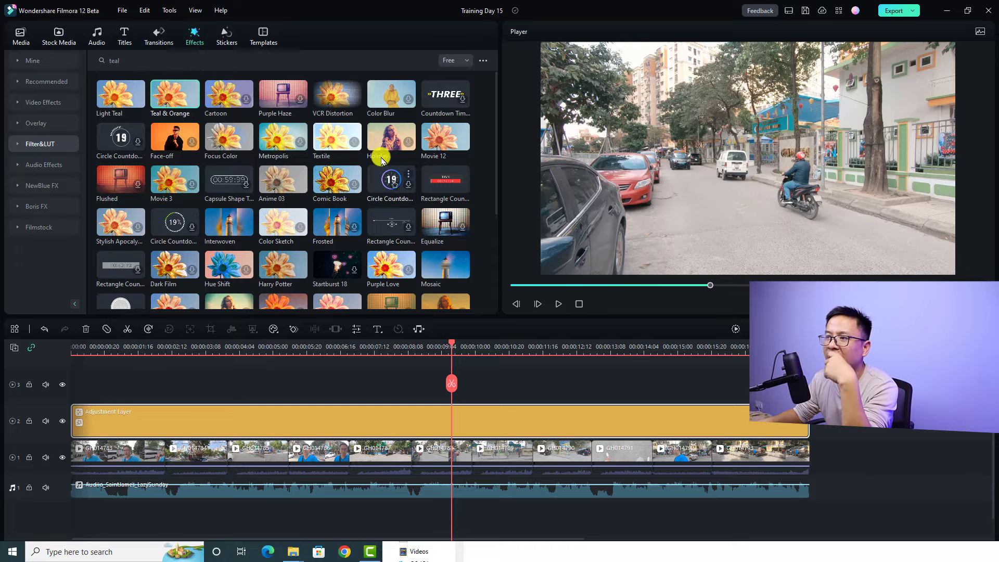
Add the Holiday filter to the adjustment layer at 40 opacity, with the Teal & Orange effect switched off
left_click_drag(381, 145, 329, 418)
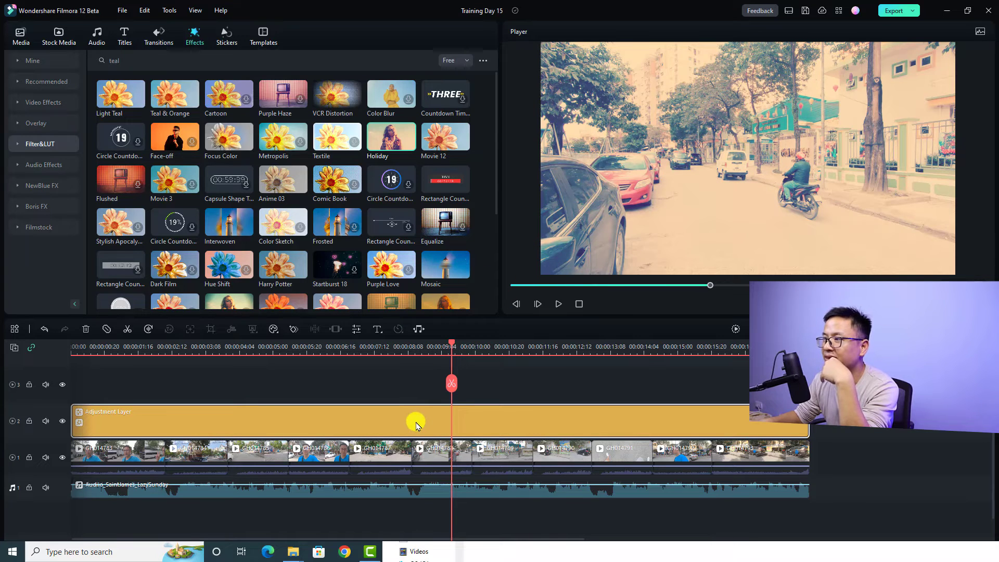
double_click(416, 424)
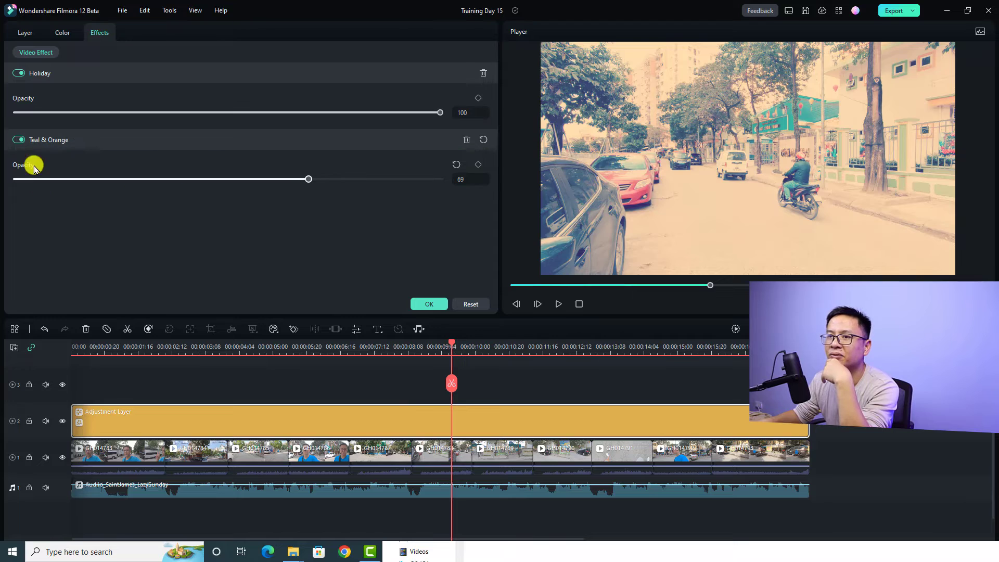
left_click(17, 140)
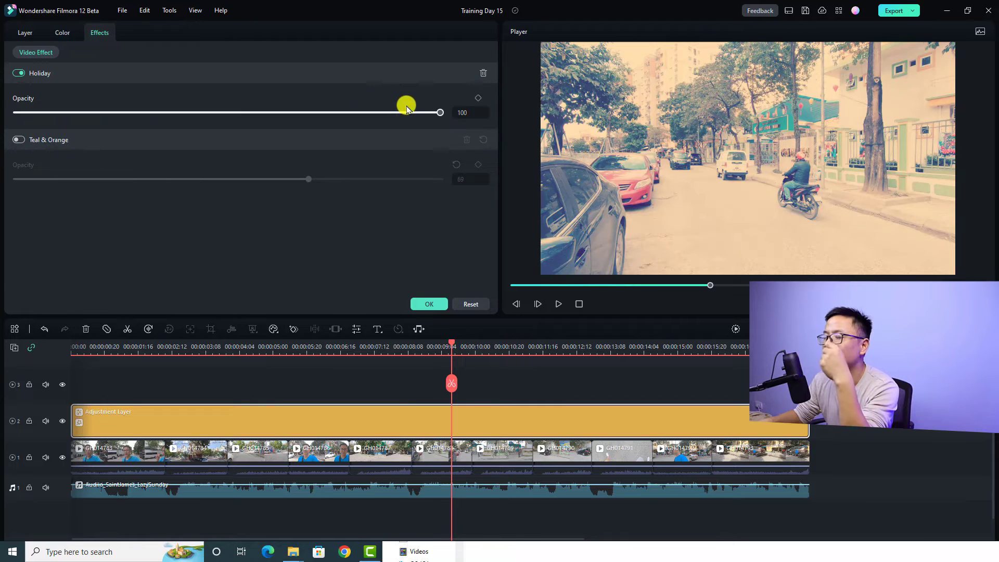
left_click_drag(444, 115, 187, 115)
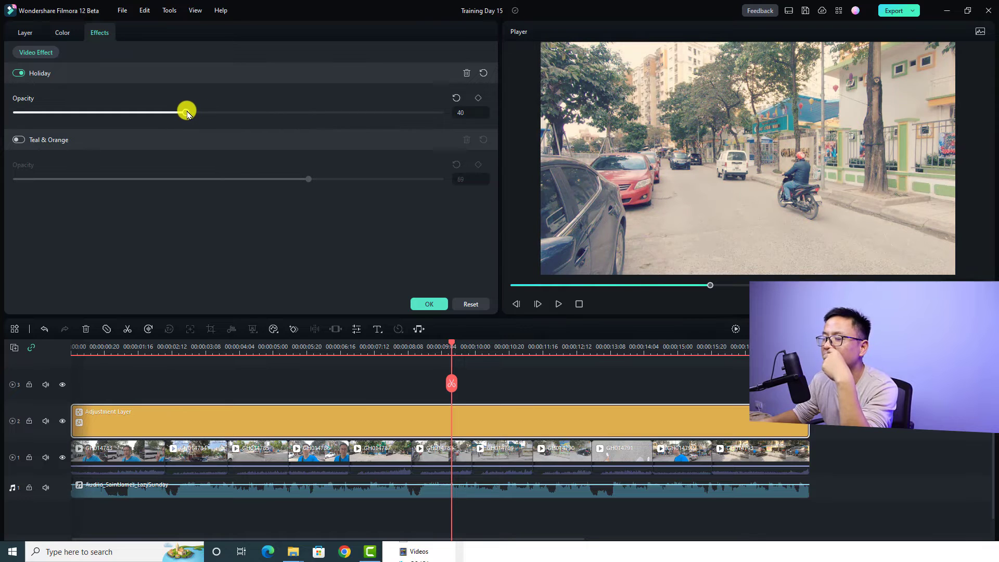
left_click(430, 304)
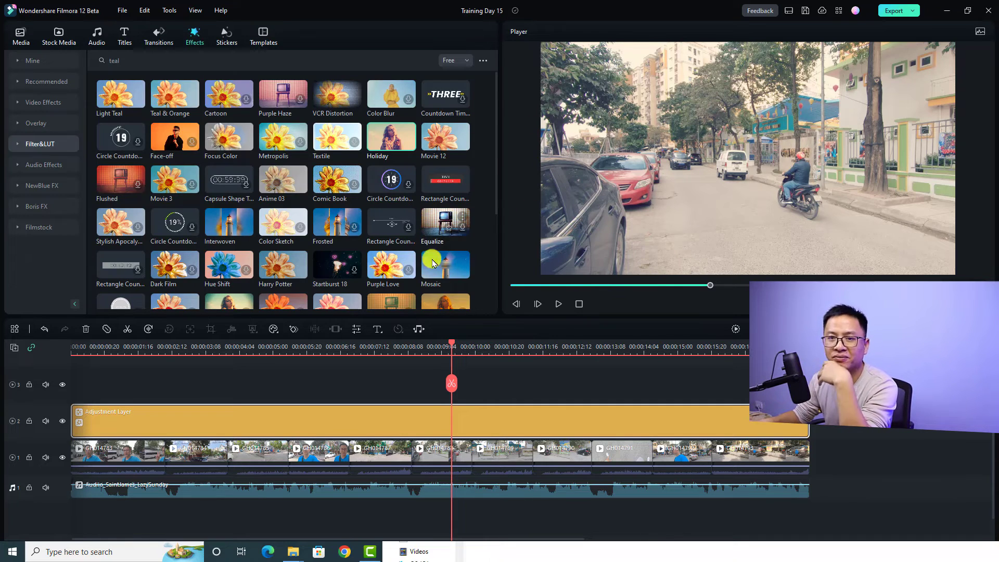
View the adjustment layer's Color Match comparison between reference and current frames, and close it without matching
left_click(273, 330)
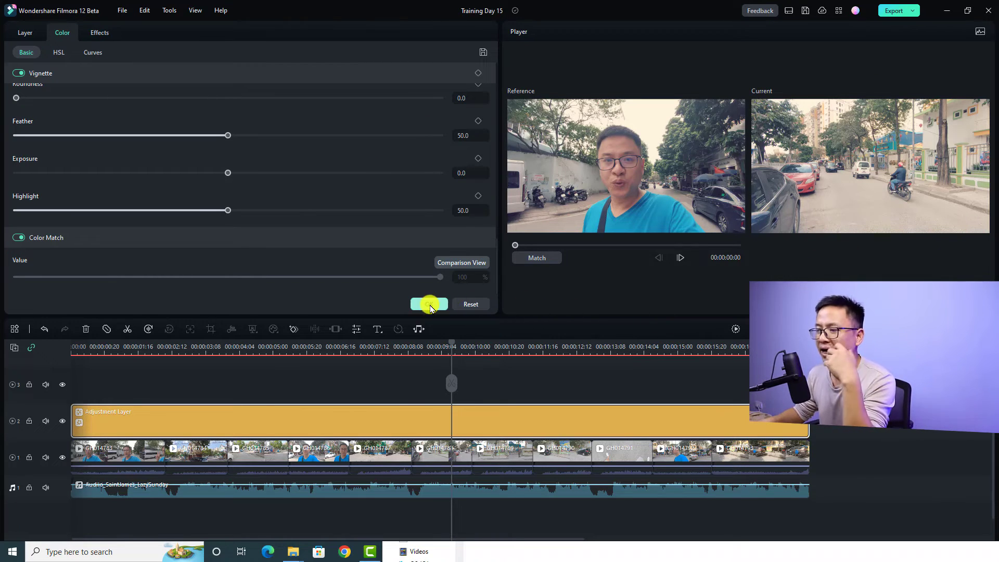
left_click(429, 305)
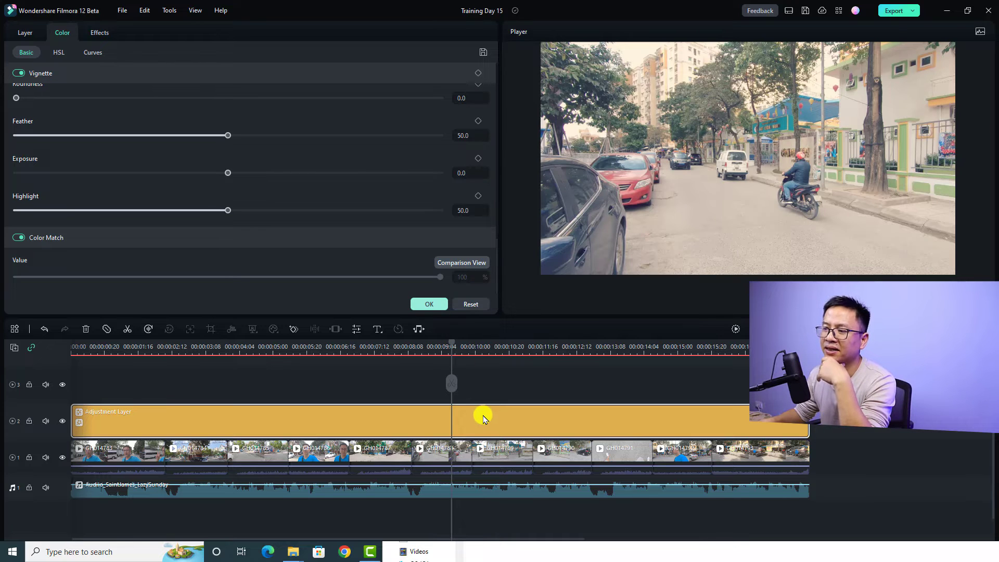
left_click(481, 412)
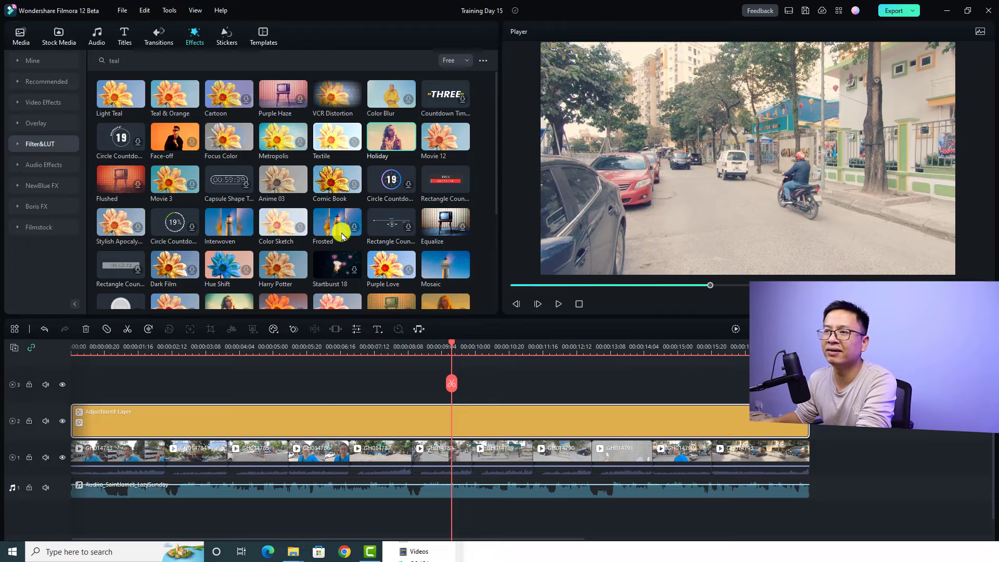
Examine clip GH014787's own Basic color settings, from Vignette and Light up to Color and White Balance
left_click(381, 456)
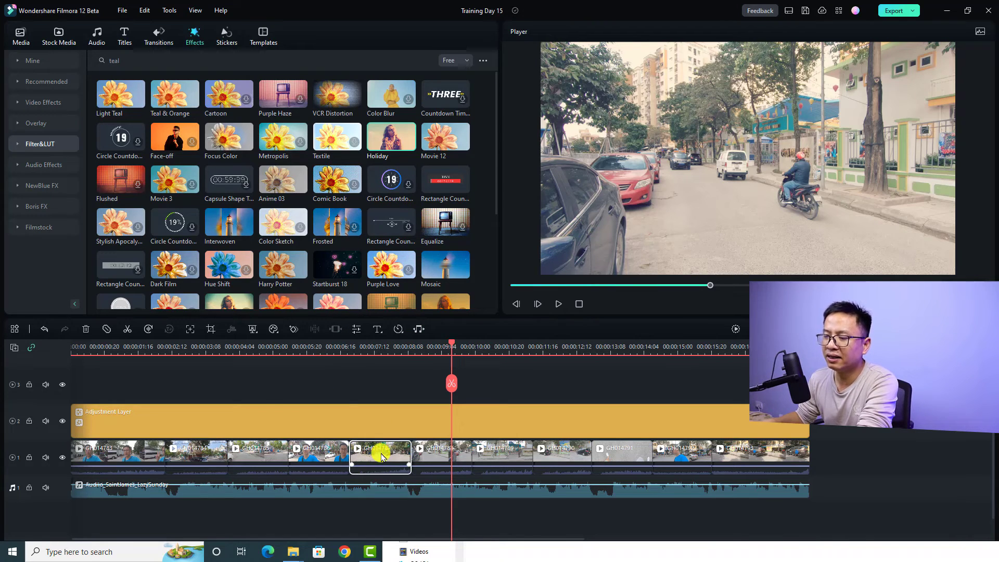
double_click(381, 456)
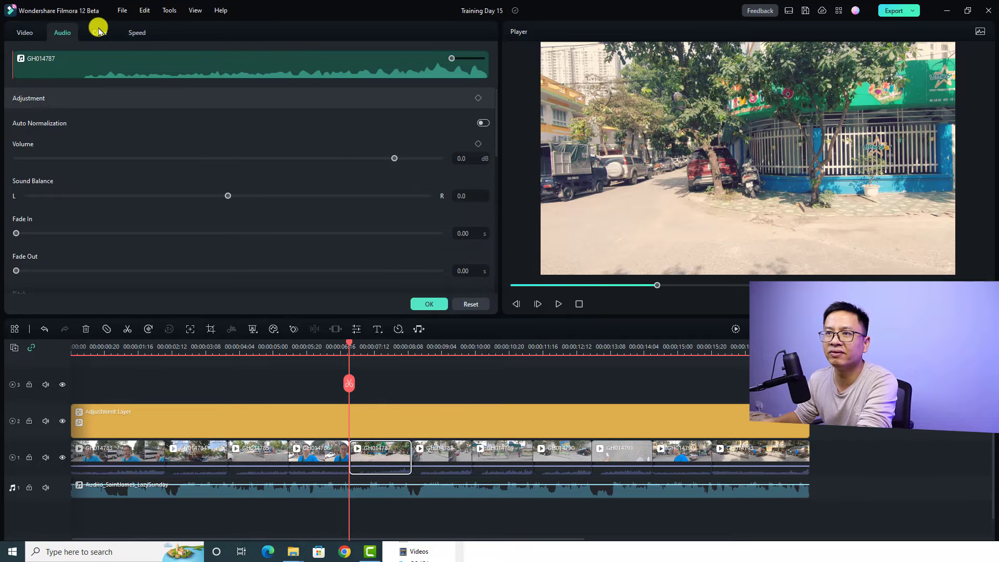
left_click(99, 33)
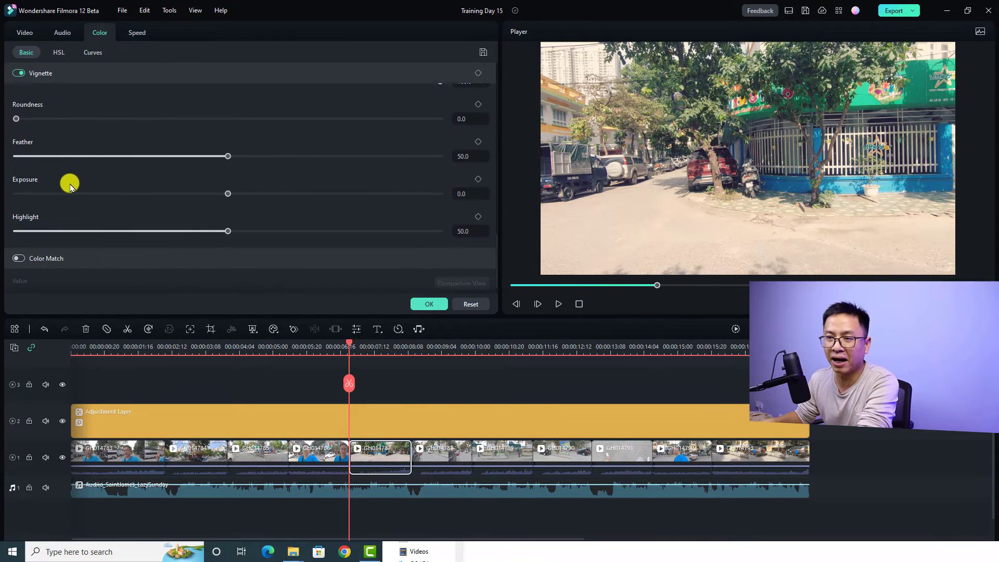
scroll(69, 188, "down", 1)
scroll(65, 196, "up", 3)
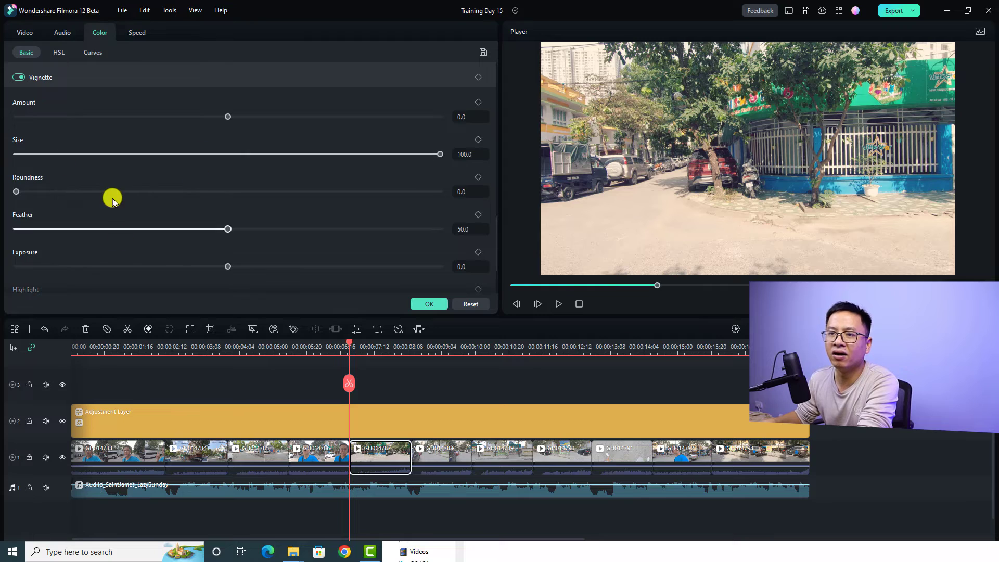
scroll(40, 176, "up", 5)
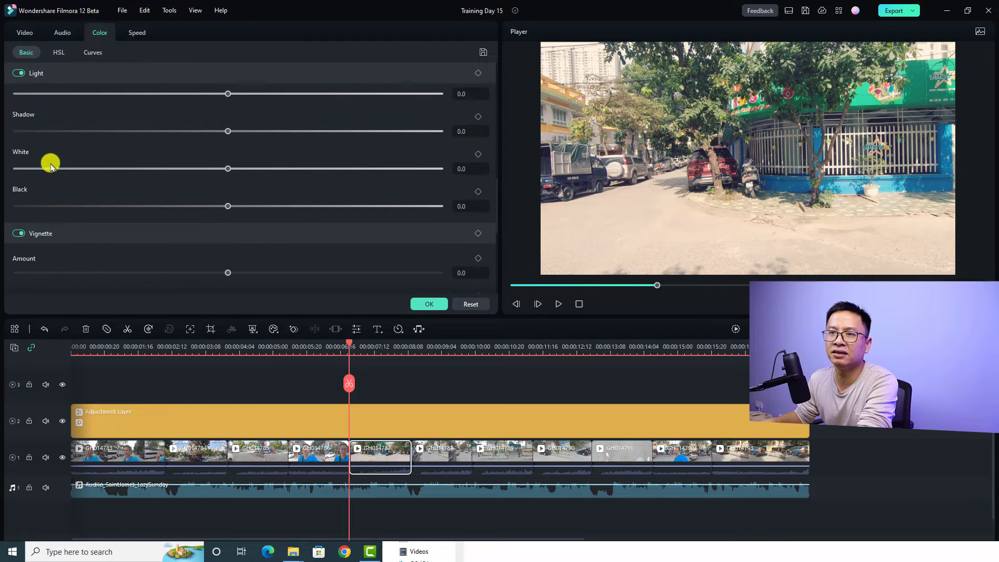
scroll(29, 213, "up", 3)
scroll(99, 195, "up", 3)
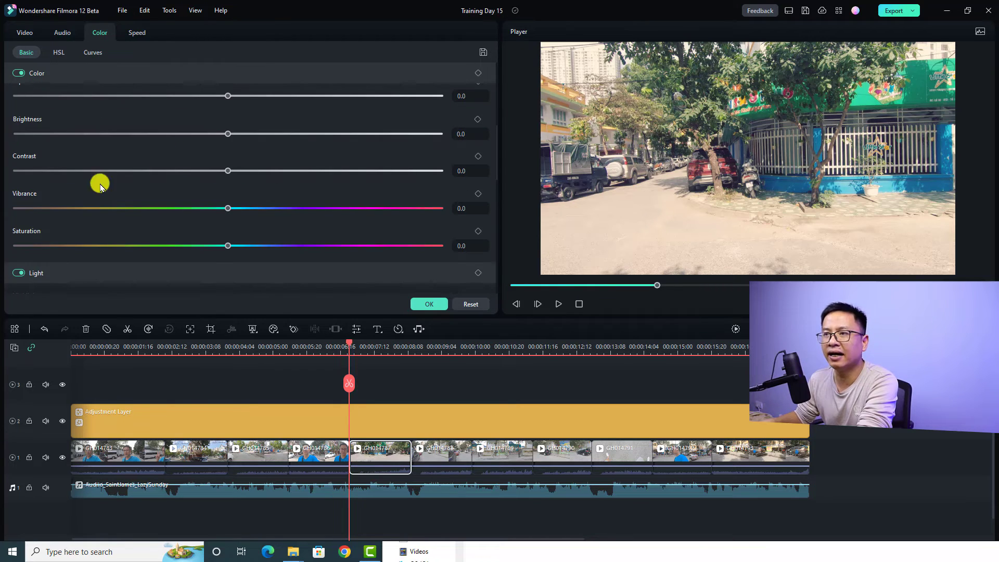
scroll(172, 177, "up", 3)
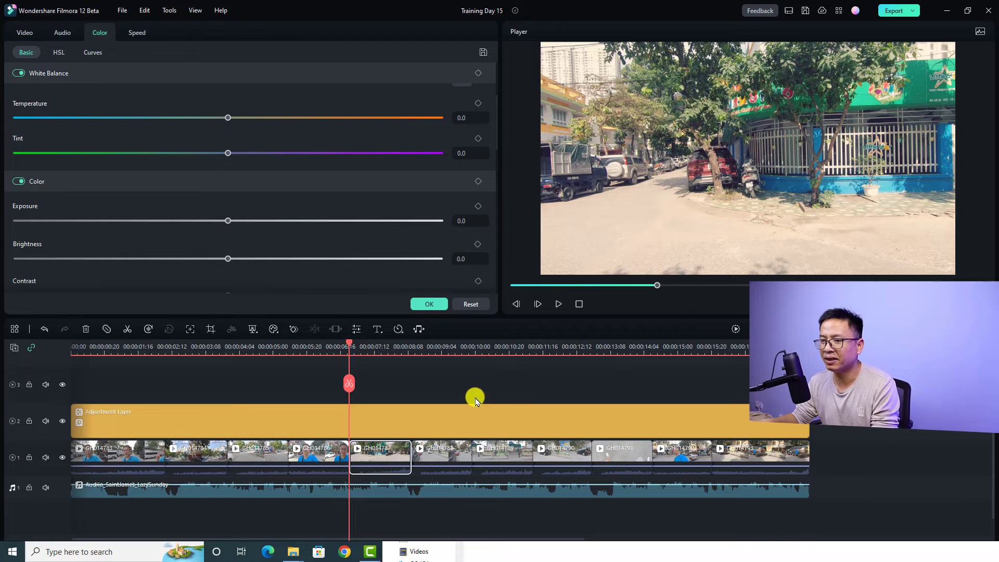
Review the adjustment layer's transform and compositing settings and save the layer as a custom adjustment layer preset
left_click(166, 427)
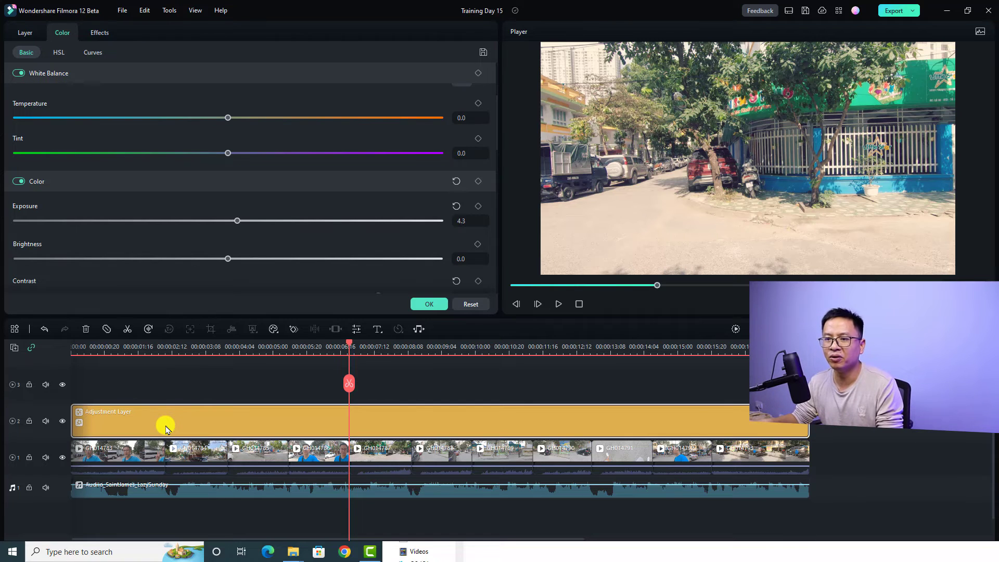
left_click(22, 32)
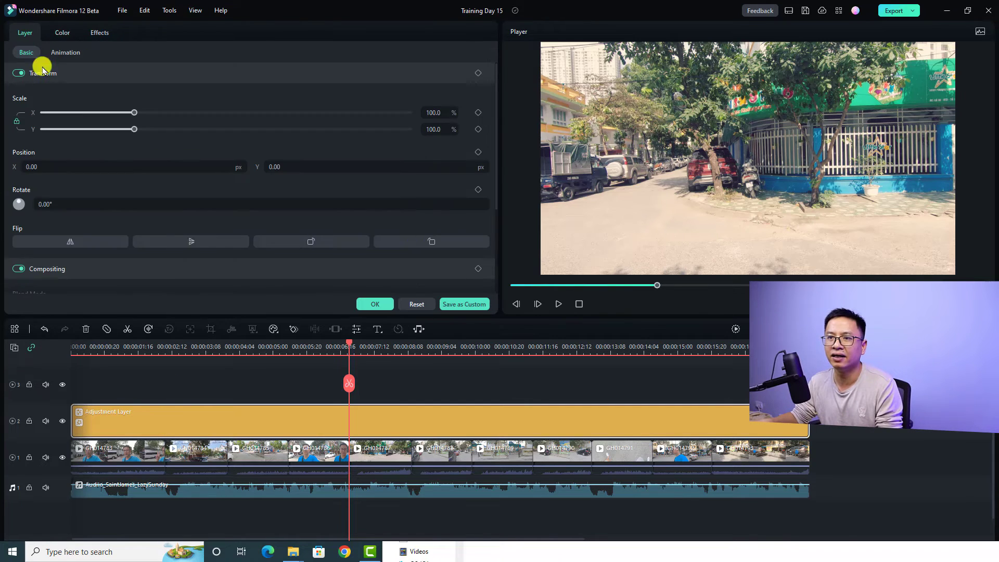
scroll(250, 252, "down", 3)
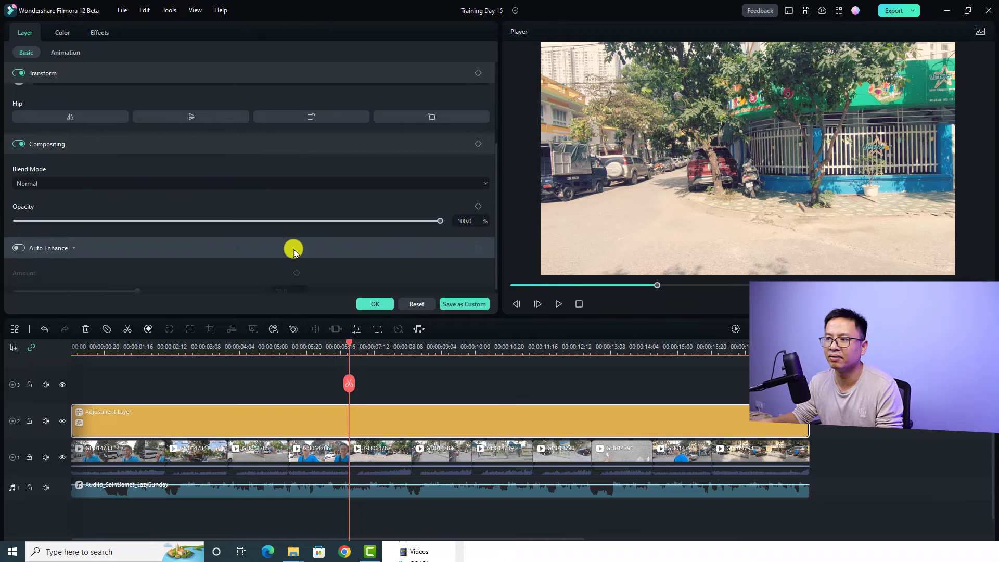
left_click(473, 305)
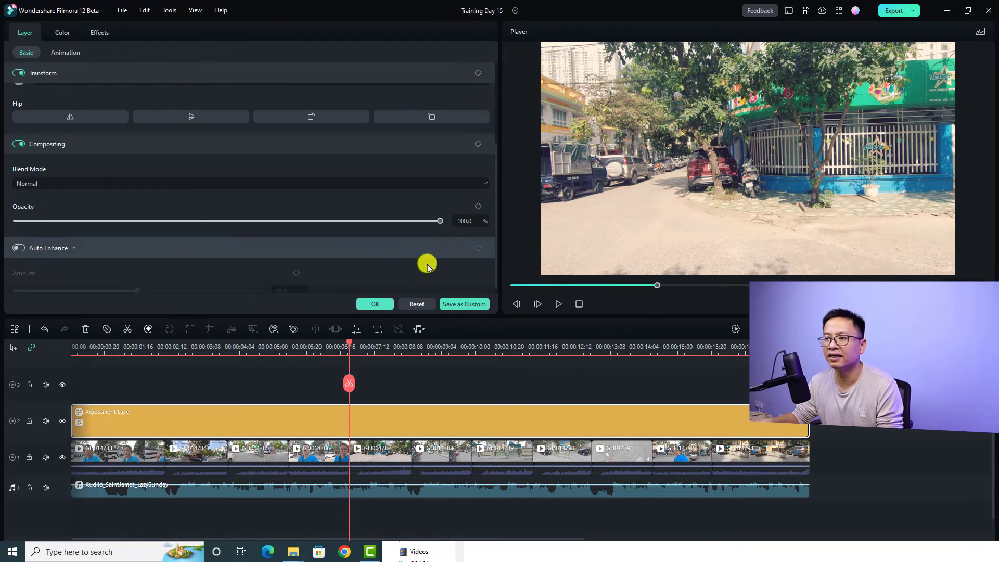
left_click(377, 303)
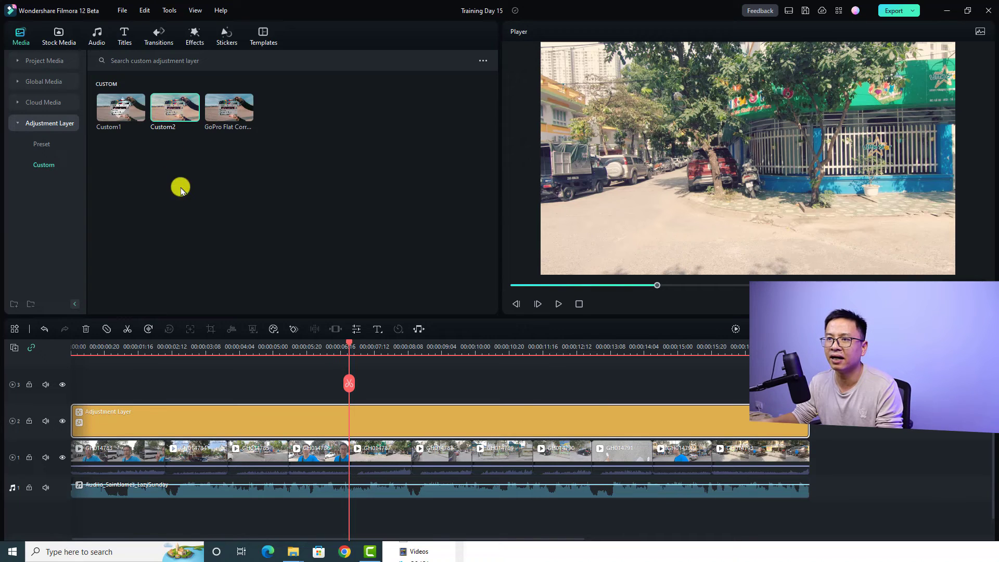
Rename the saved Custom2 adjustment layer preset as "Adjustment 2"
right_click(168, 118)
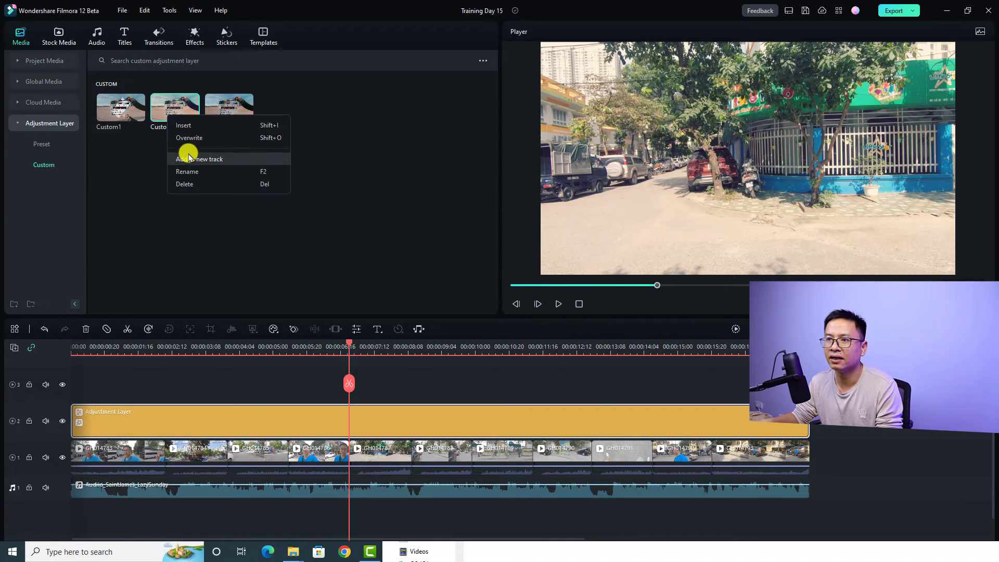
left_click(186, 171)
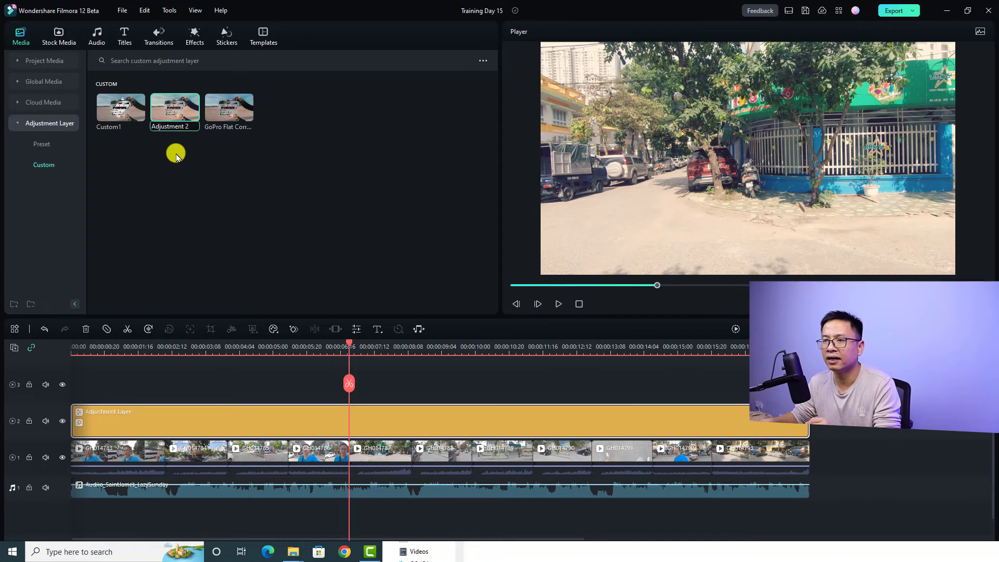
left_click(234, 205)
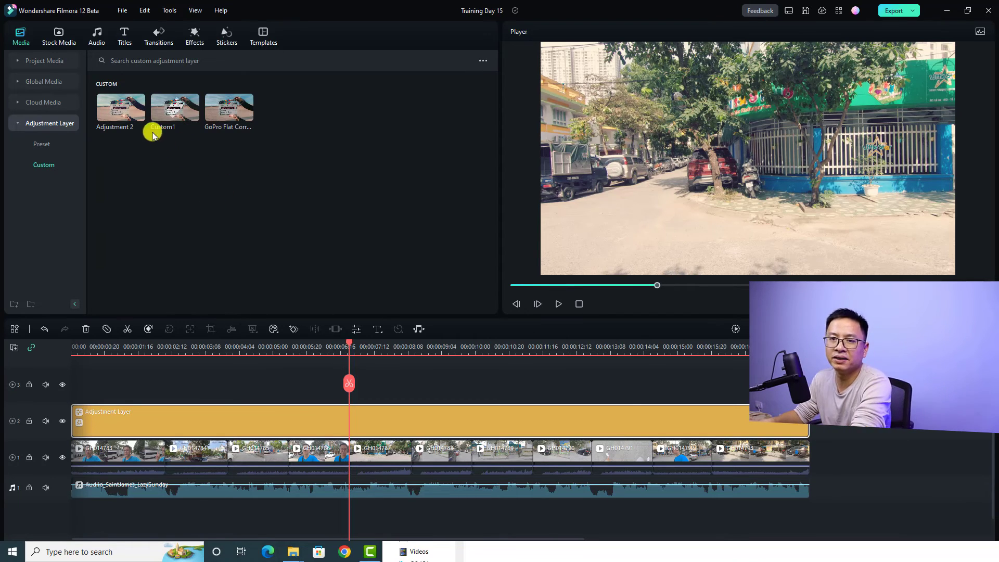